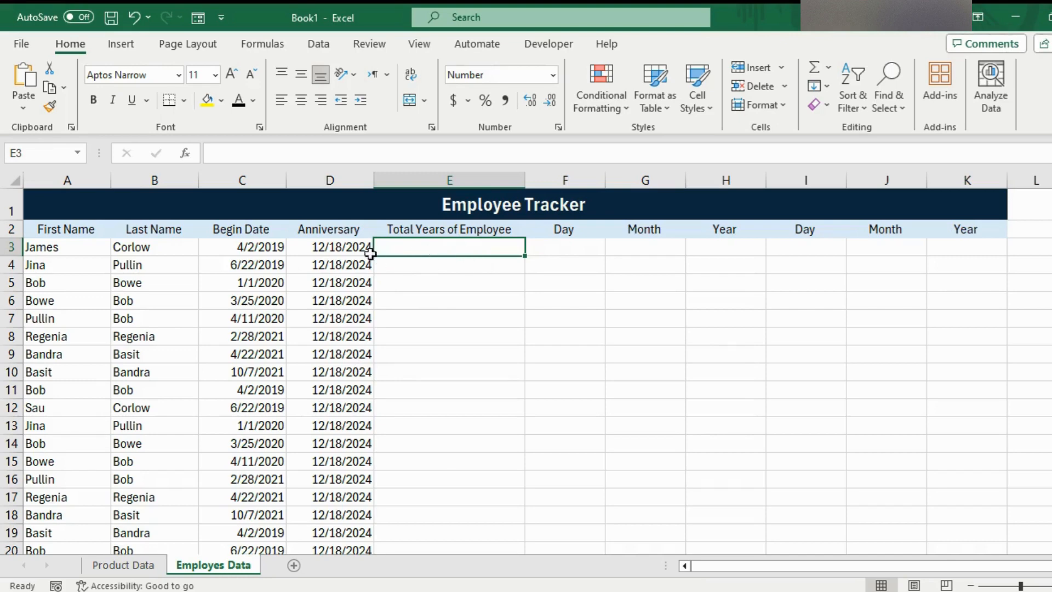
- Enter a formula in E3 that subtracts the begin date from the anniversary date, =D3-C3
click(334, 249)
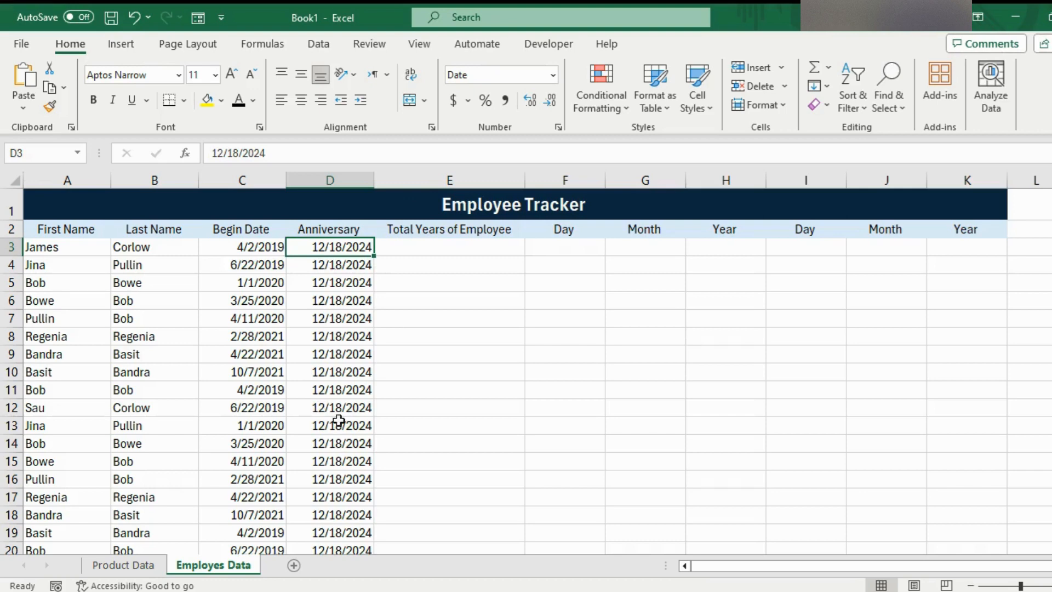
click(464, 246)
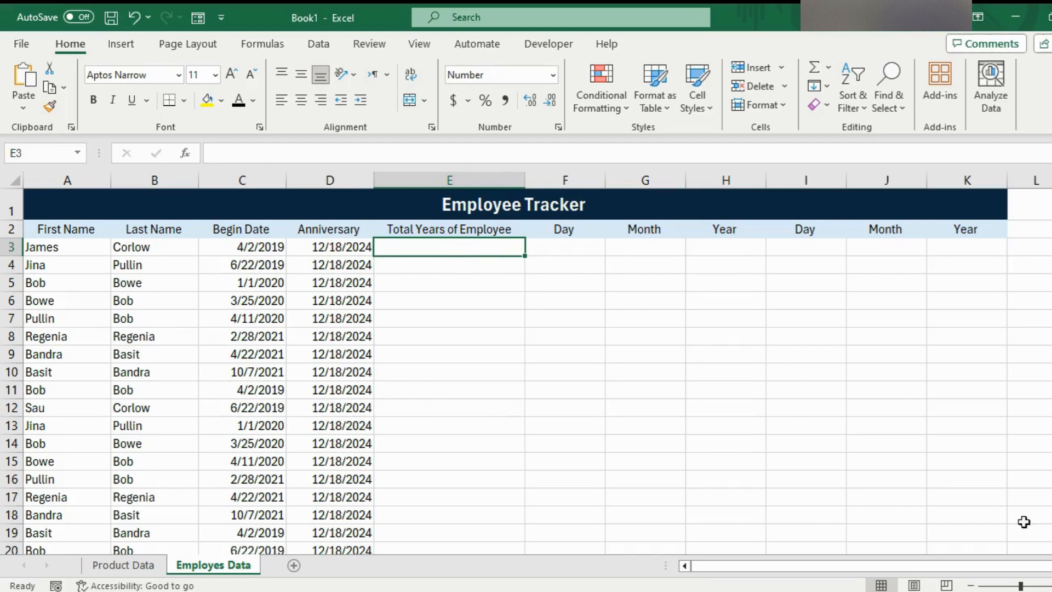
drag(1020, 585, 1022, 585)
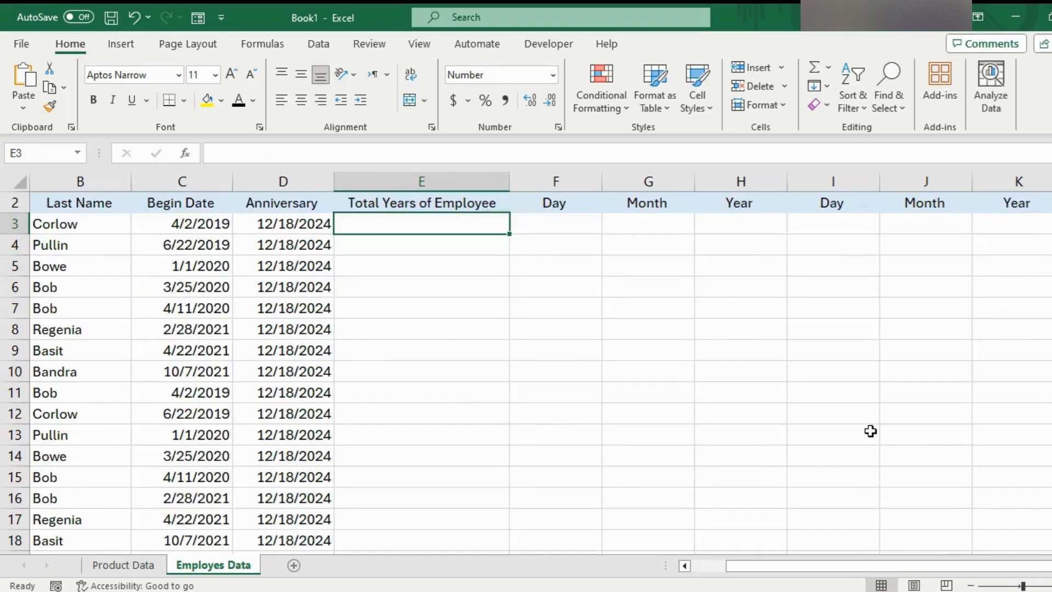
scroll(871, 429, up, 1)
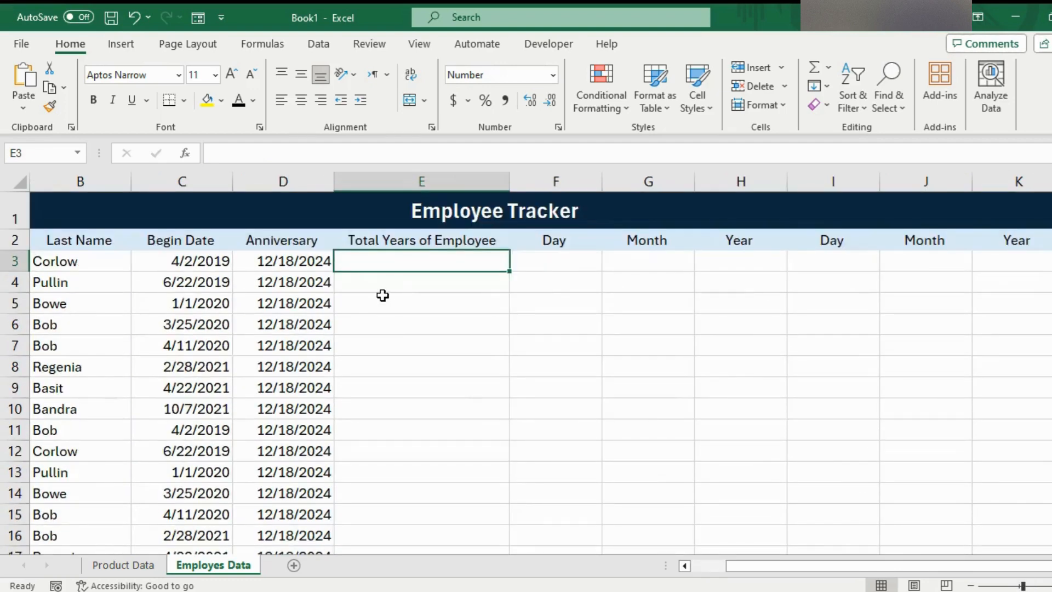
drag(754, 565, 719, 564)
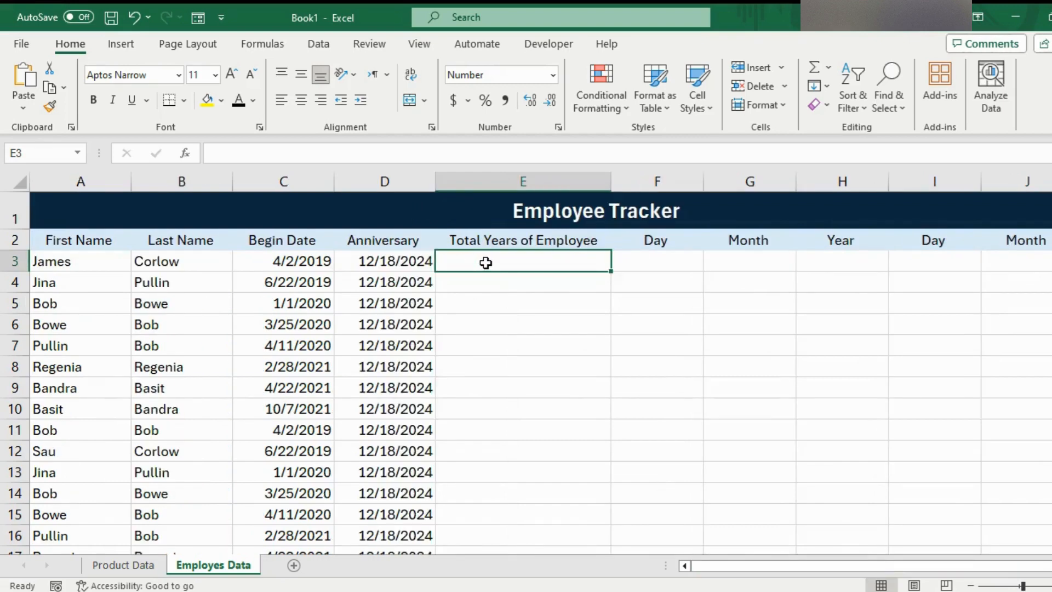
text(=)
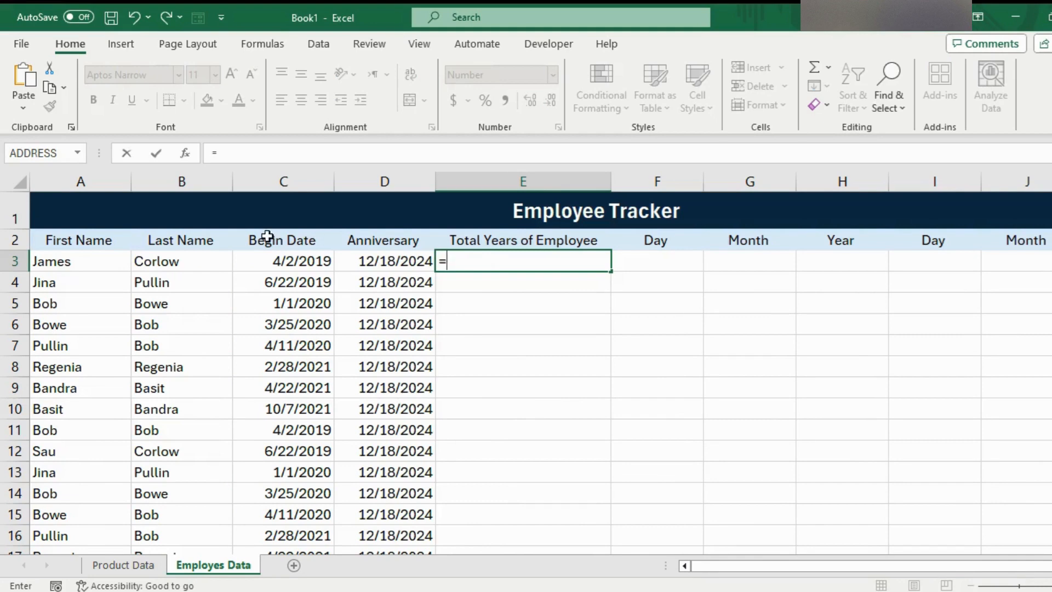
click(356, 260)
text(-)
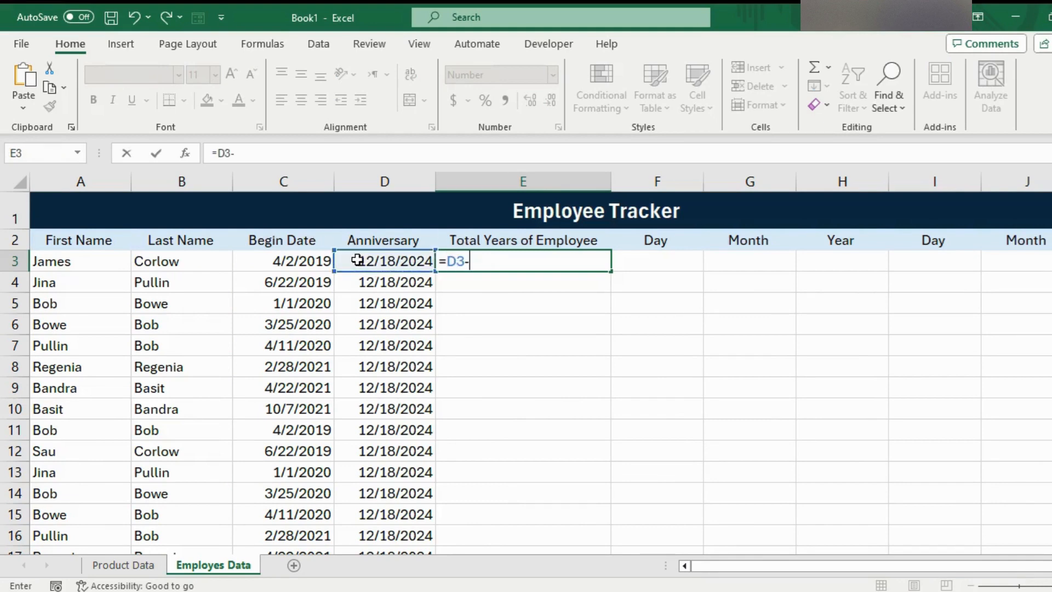
click(321, 262)
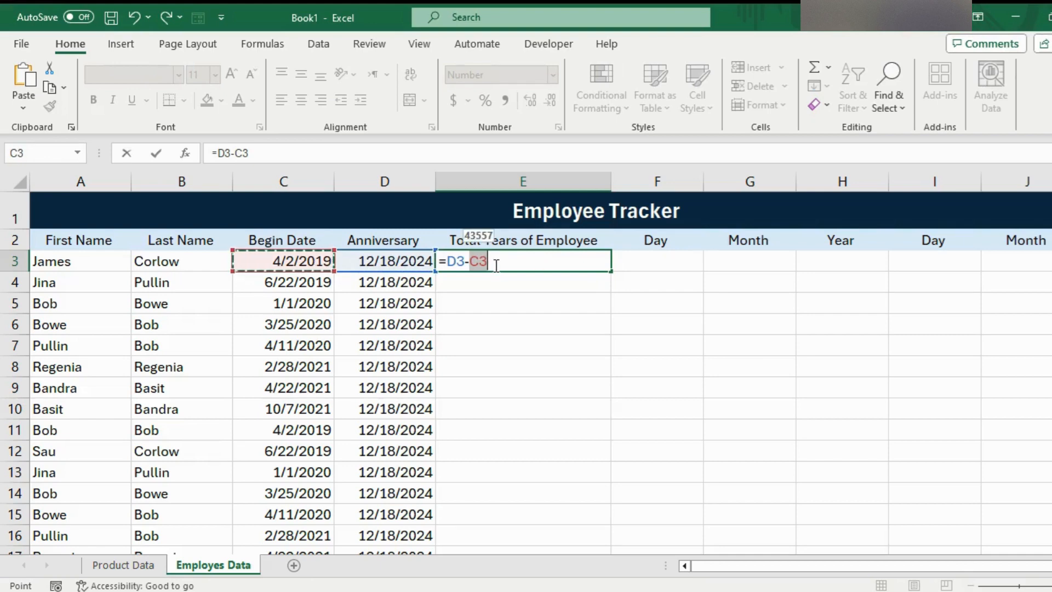
key(Return)
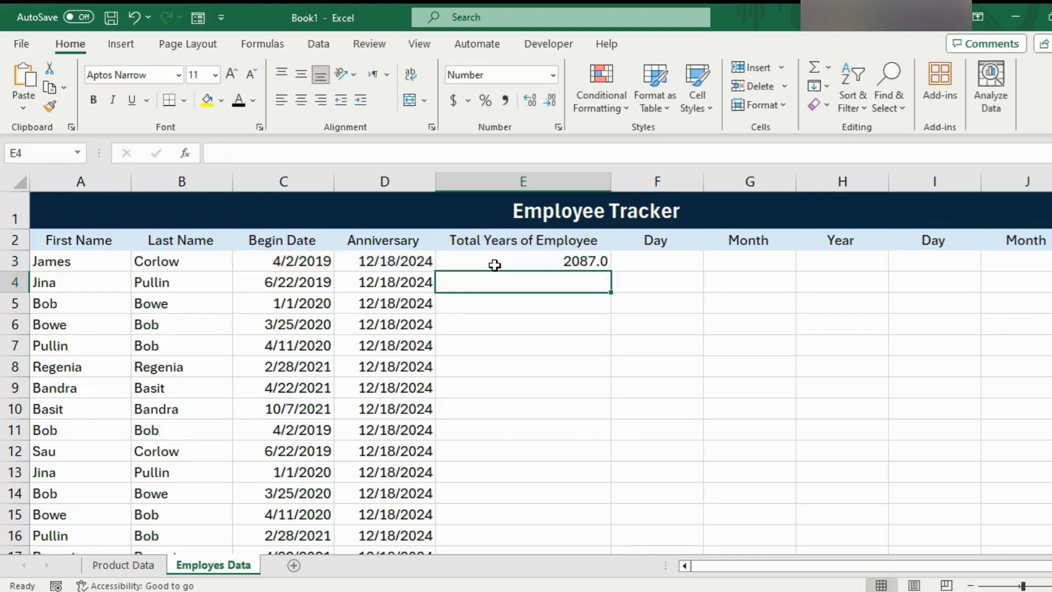
- Change the E3 formula to =(D3-C3)/365 so the day difference is converted to years
click(494, 265)
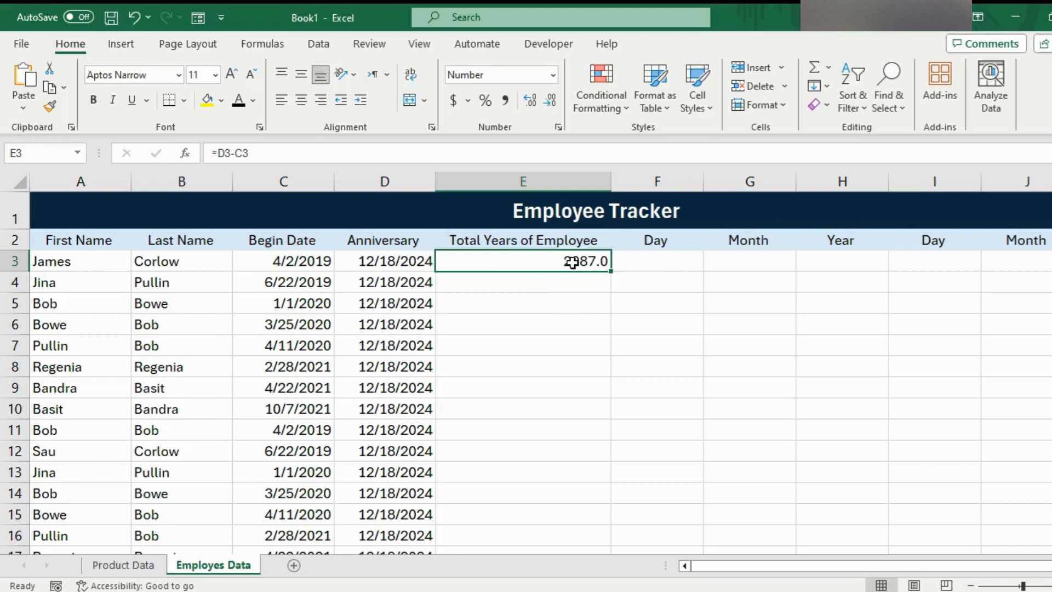
click(257, 153)
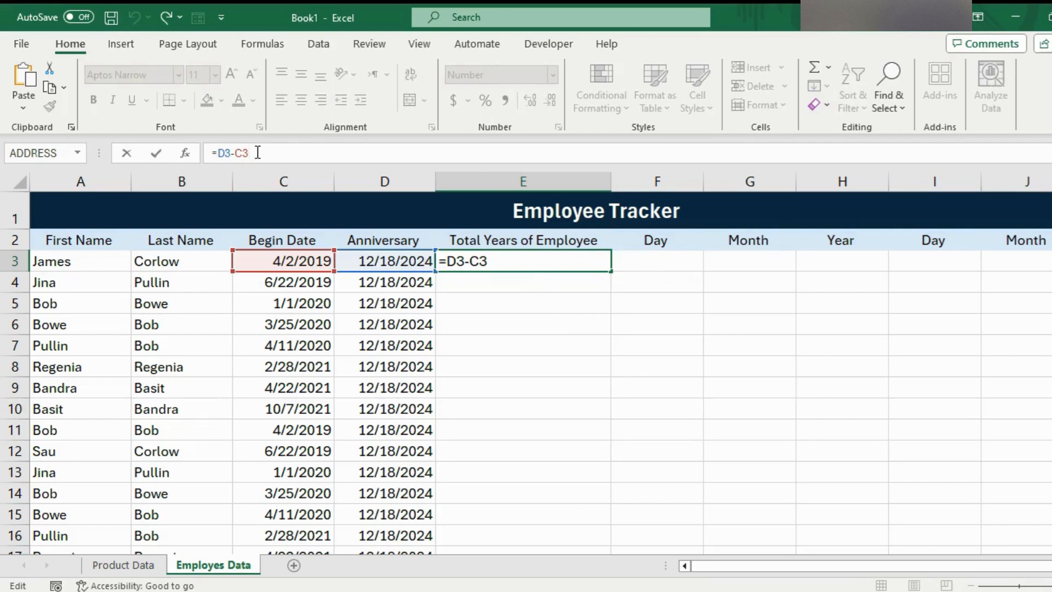
text())
text(()
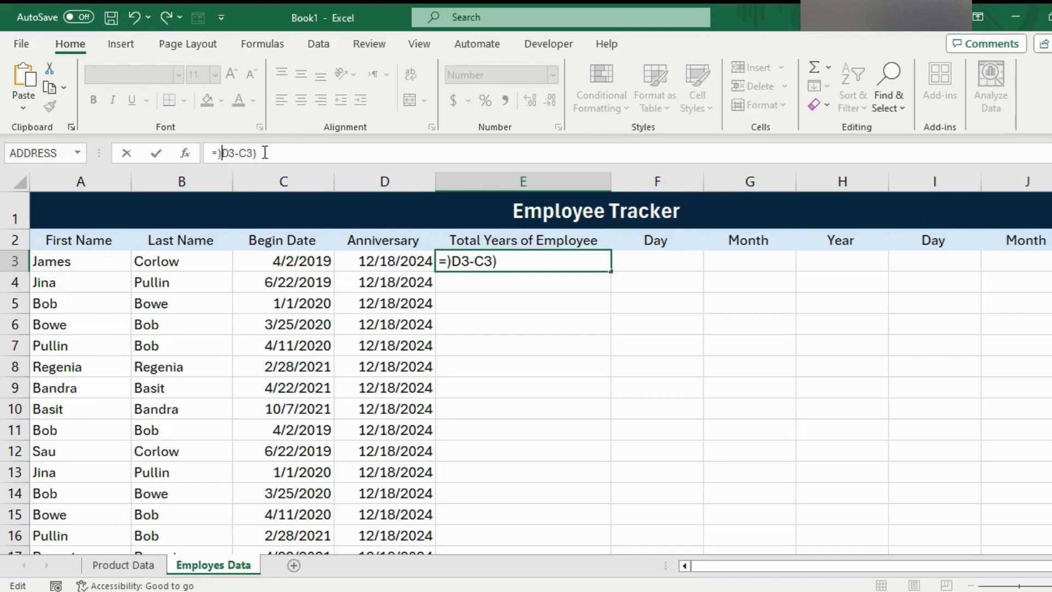
key(BackSpace)
text(()
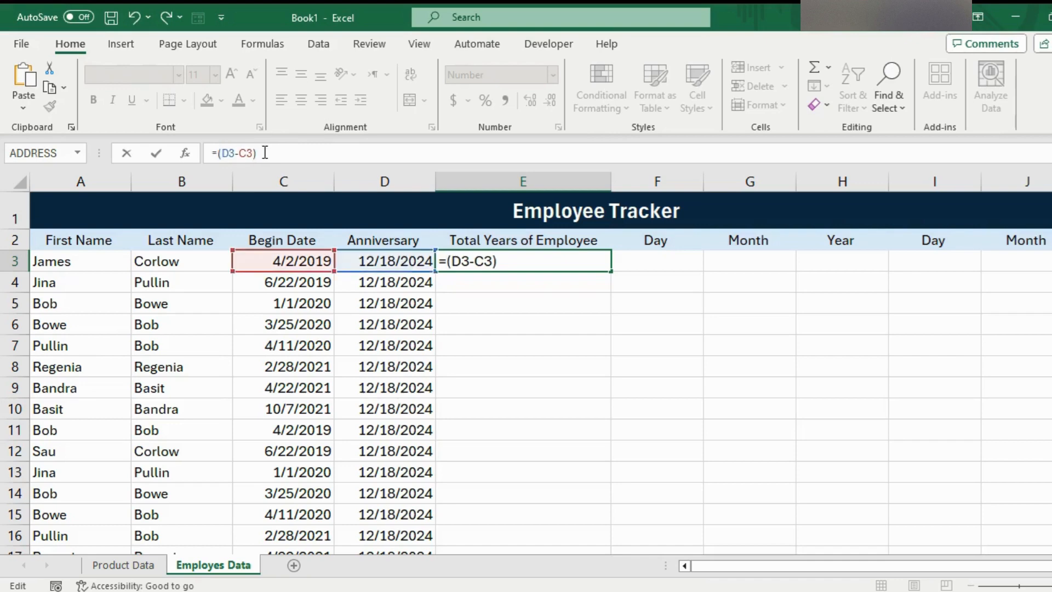
text(/365)
key(Return)
- Fill the E3 formula down the Total Years of Employee column for all employees and check the copied formulas
click(572, 262)
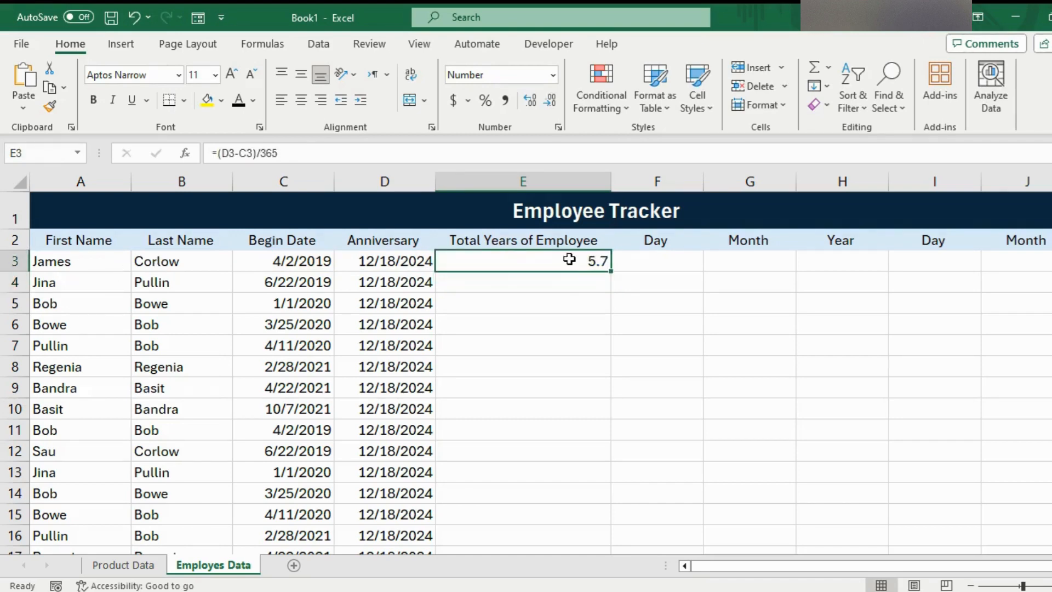
double_click(609, 270)
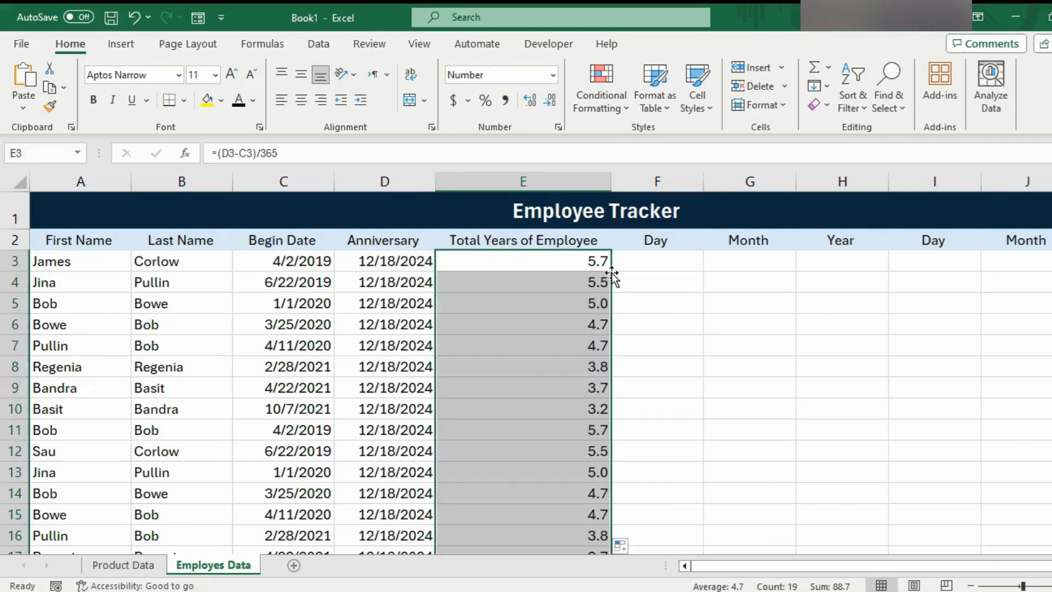
drag(1051, 329, 1051, 197)
click(517, 306)
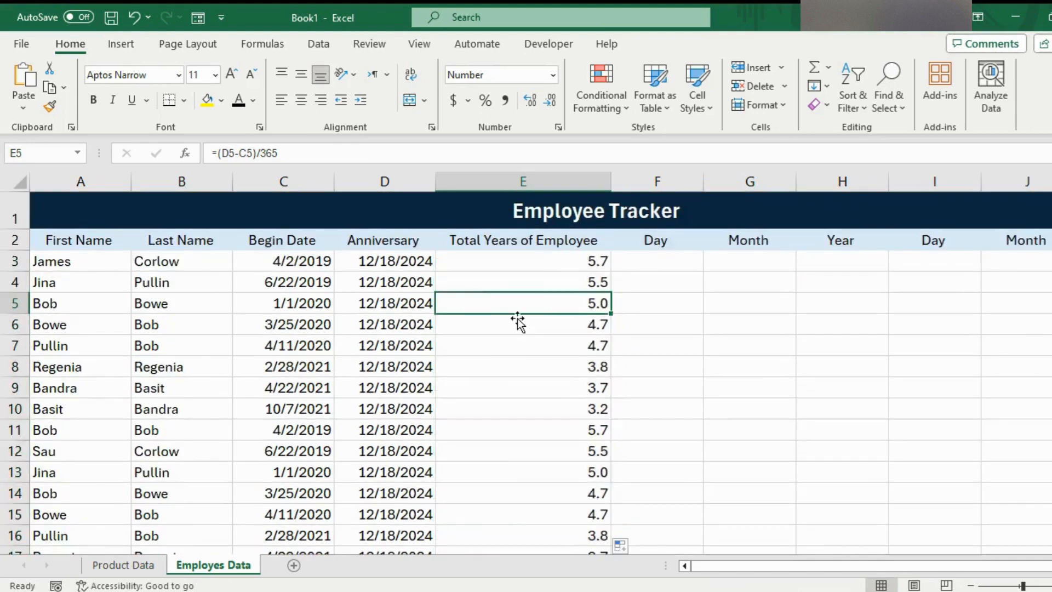
click(547, 265)
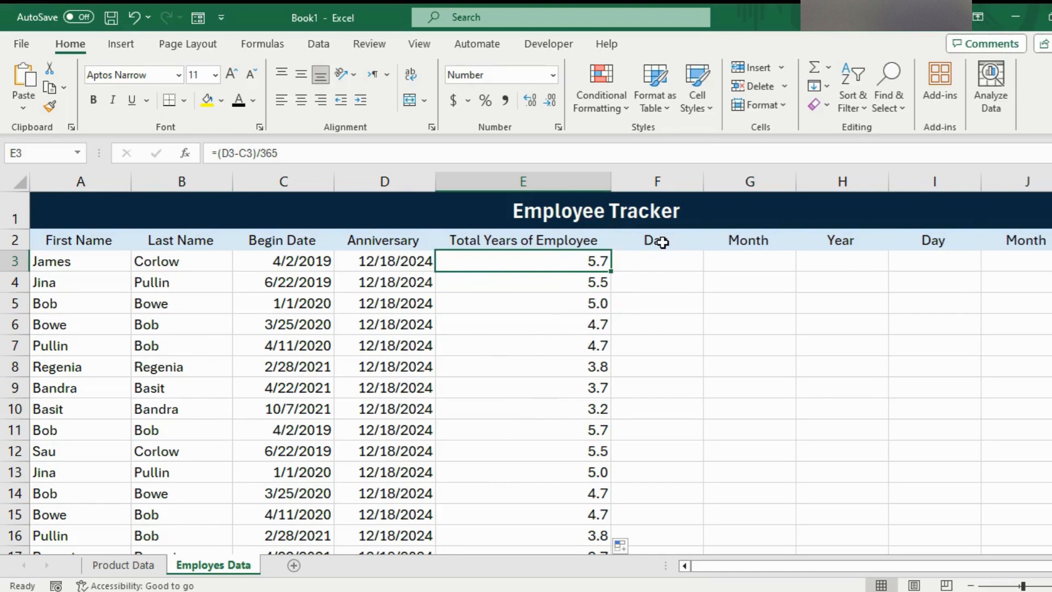
click(388, 171)
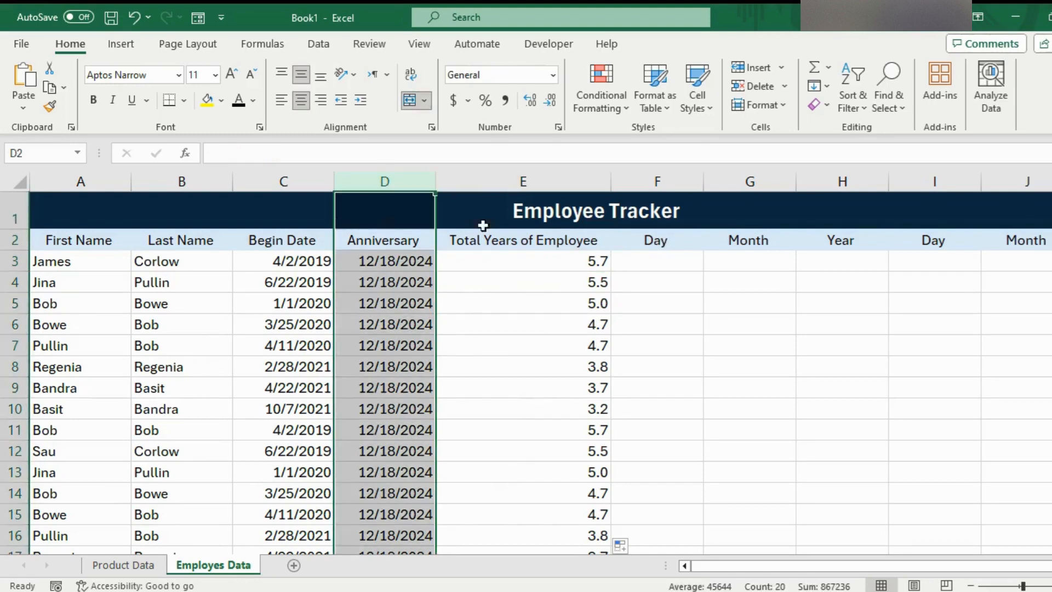
click(509, 304)
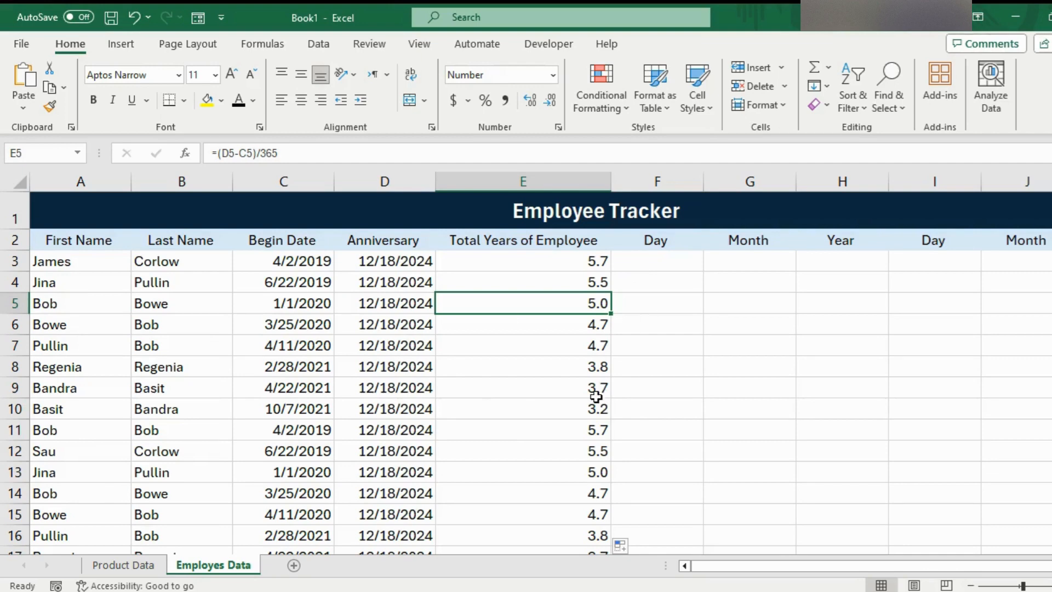
- Extract the day from the begin date in F3 with the formula =DAY(C3)
click(671, 265)
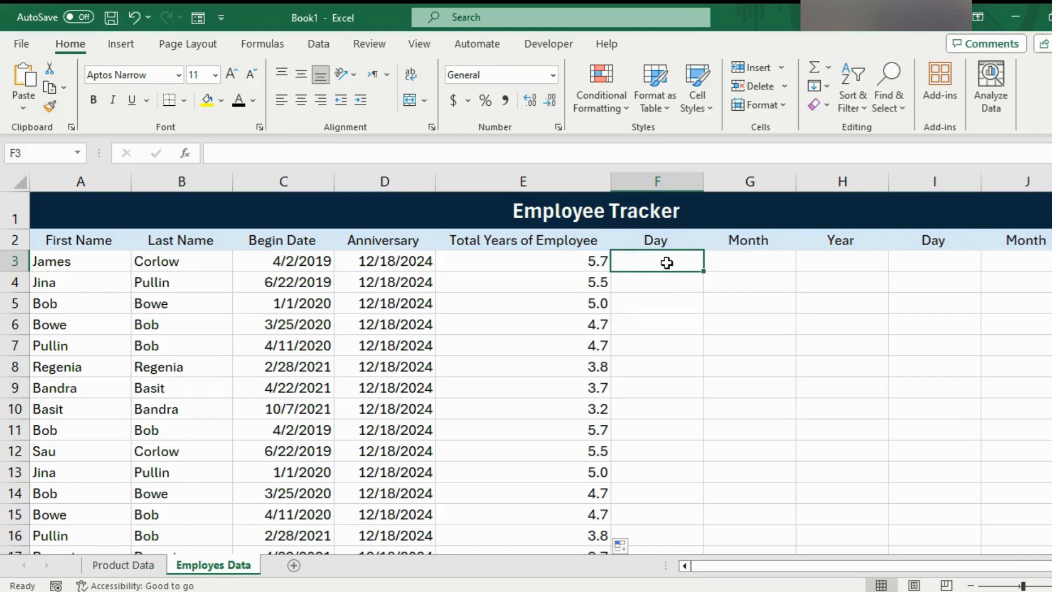
text(=)
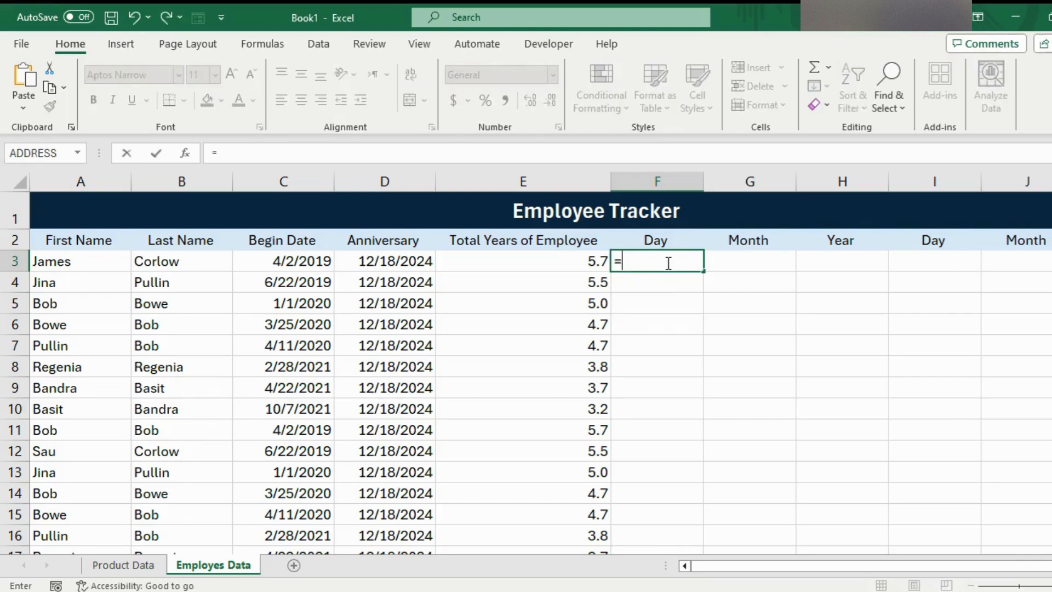
text(day)
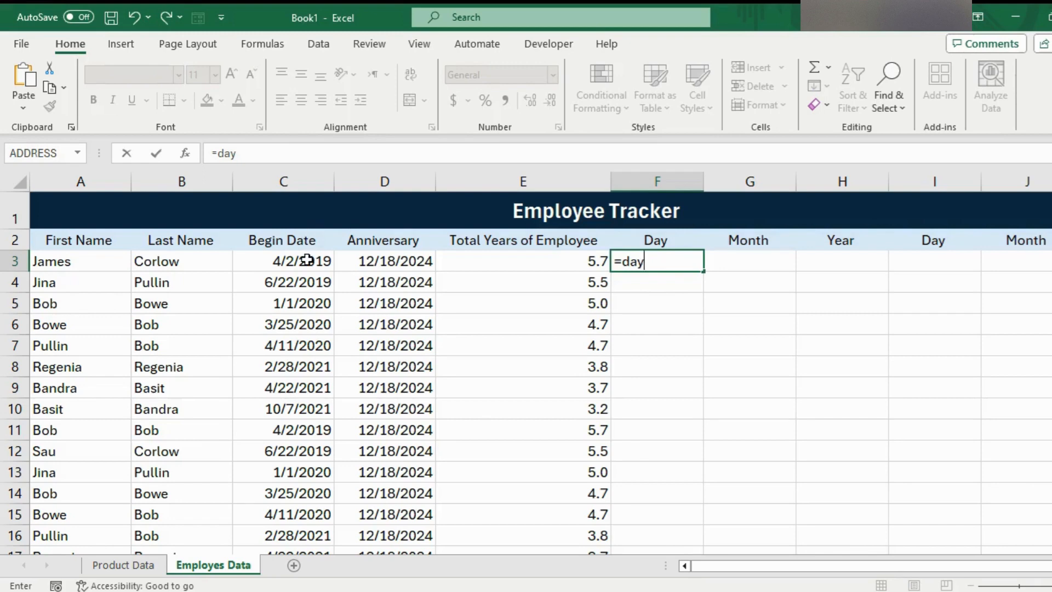
text(()
click(288, 262)
key(Return)
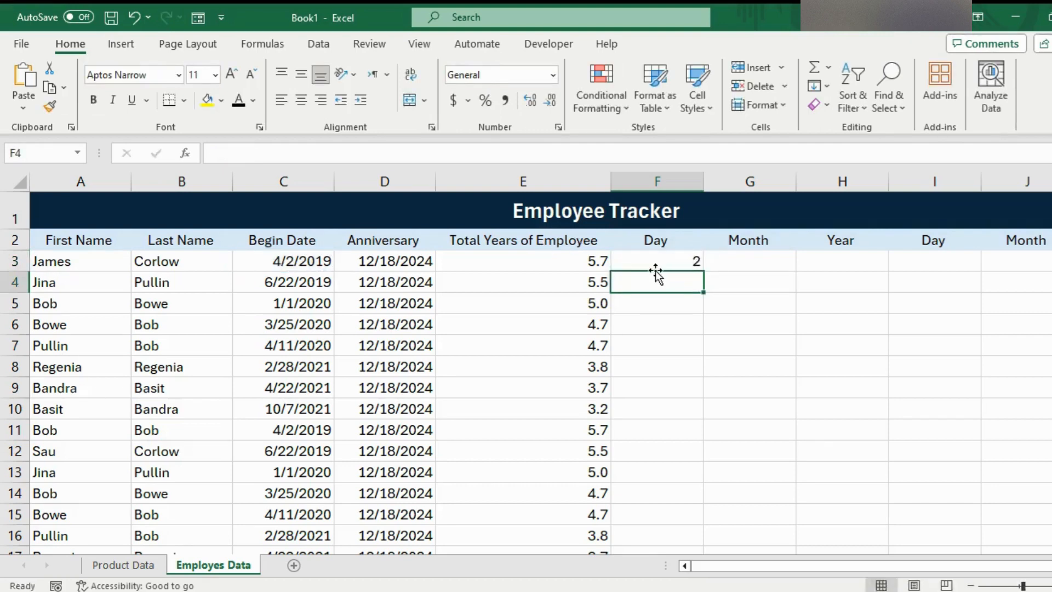
- Fill the F3 day formula down the first Day column for all employee rows
click(683, 259)
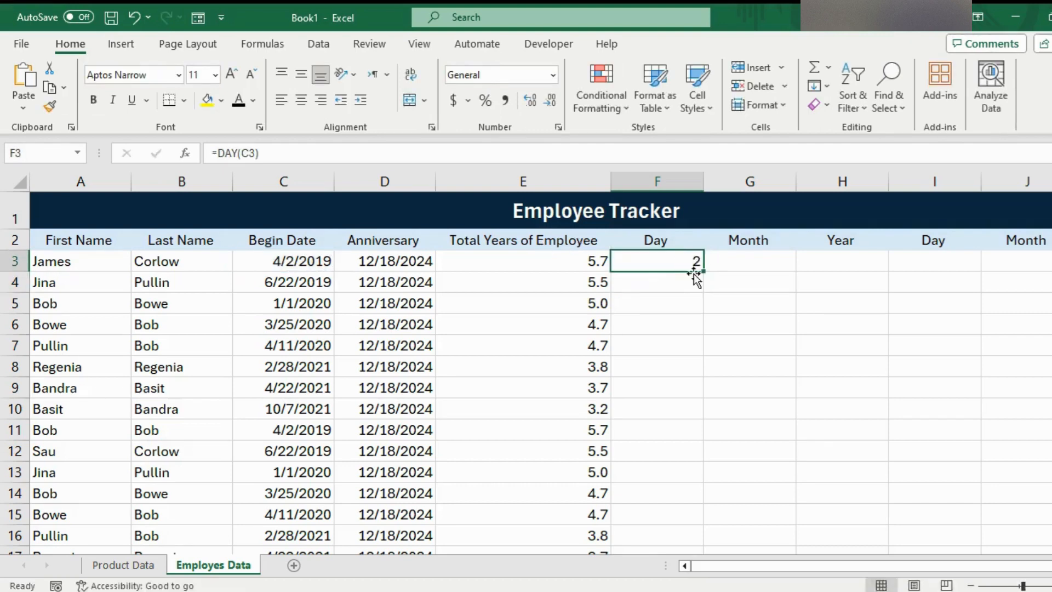
double_click(703, 271)
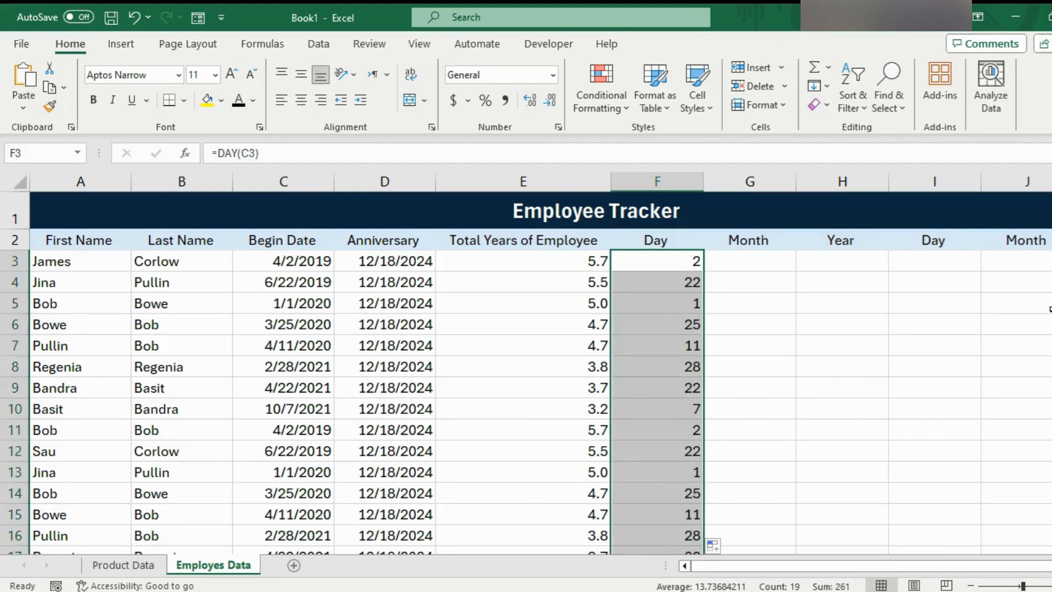
scroll(1035, 291, down, 1)
scroll(1035, 291, up, 1)
- Extract the begin date's month in G3 with =MONTH(C3) and fill the formula down the first Month column
click(764, 262)
text(=)
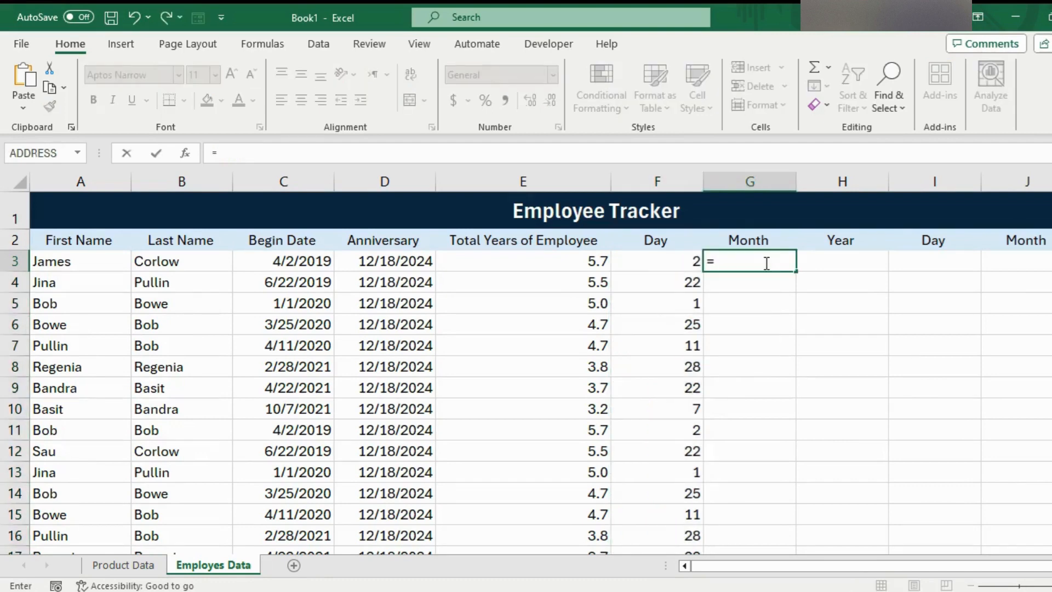
text(month()
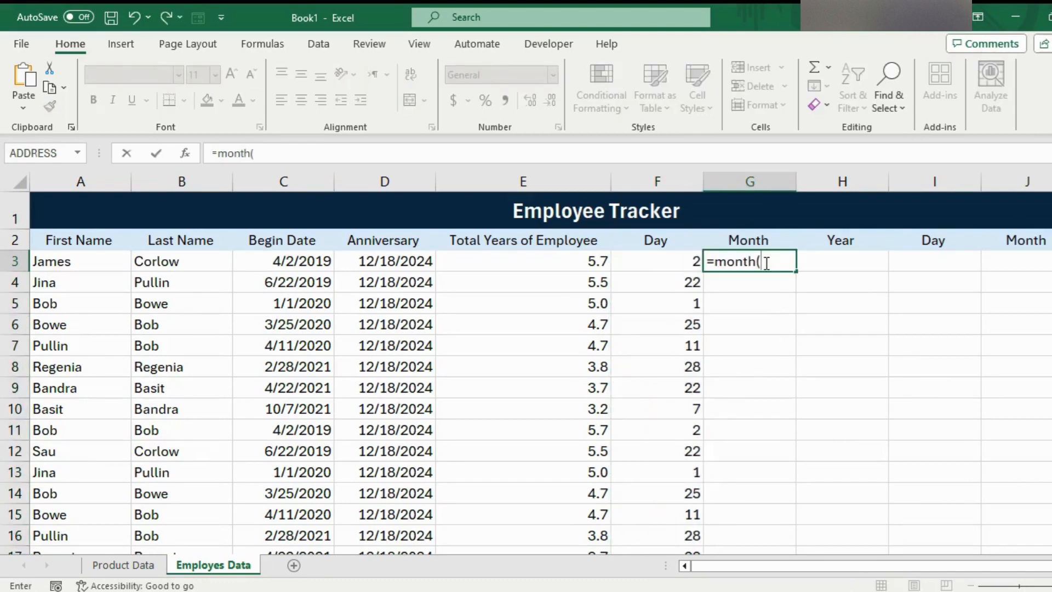
click(307, 260)
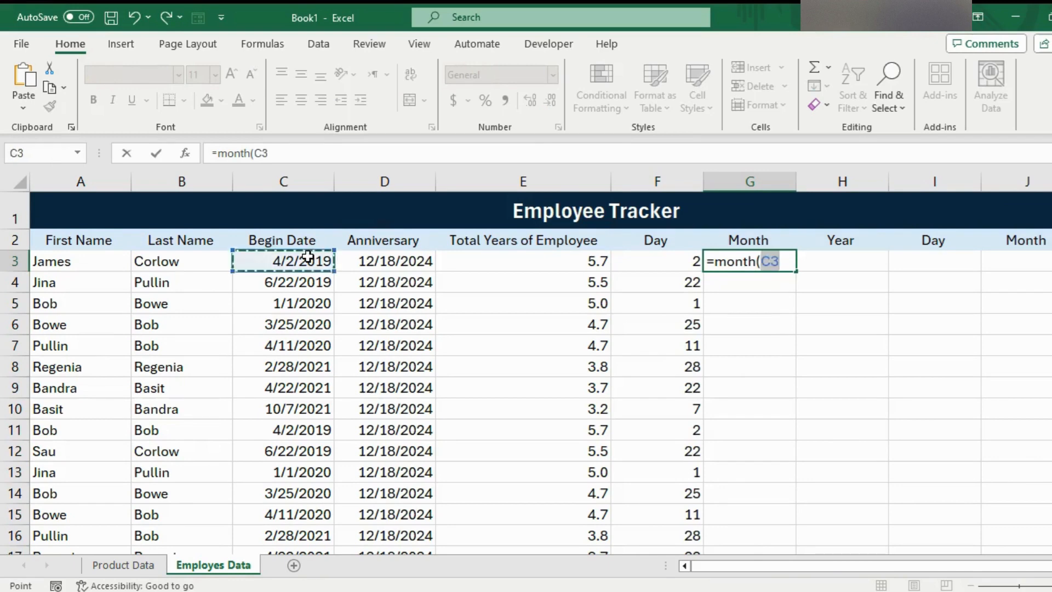
key(Return)
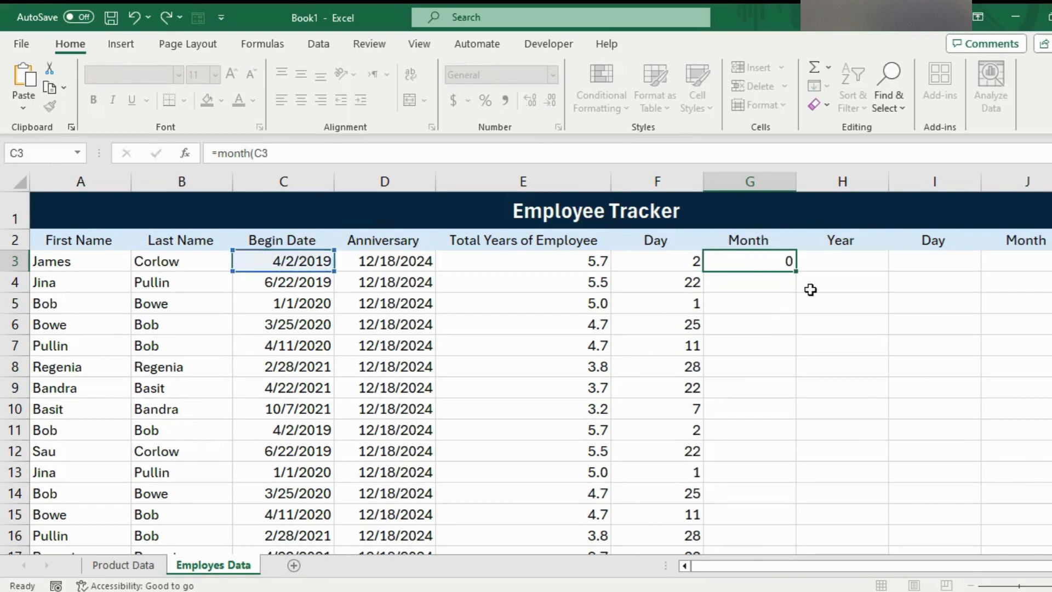
click(774, 260)
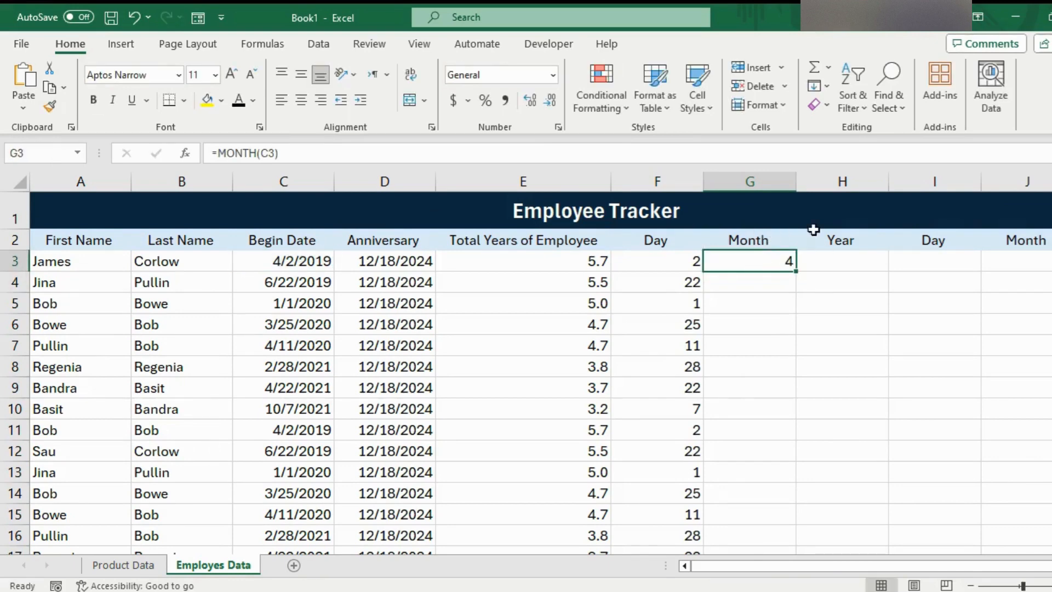
double_click(796, 271)
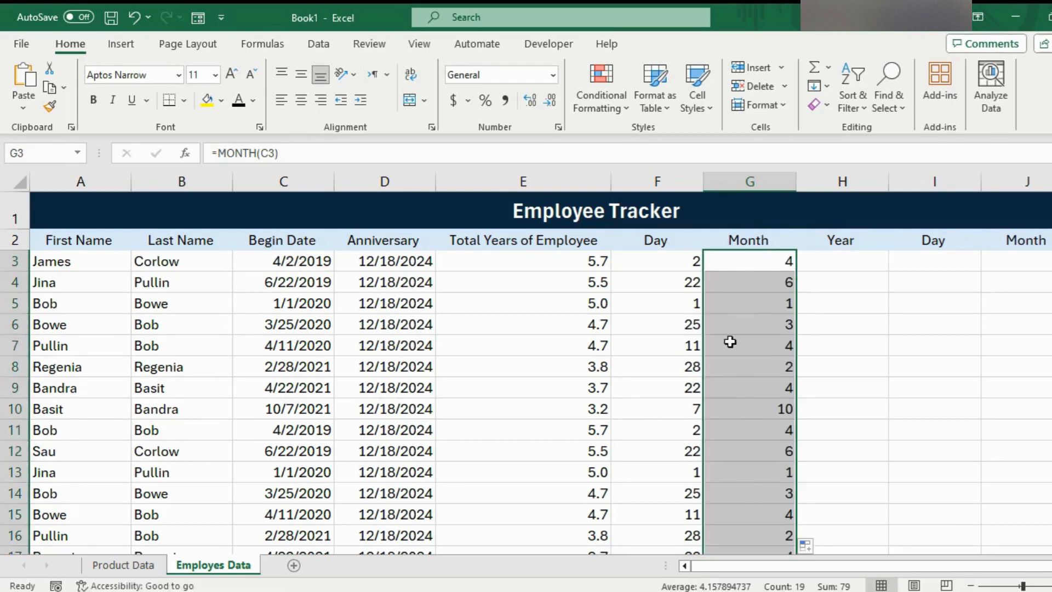
- Extract the year from the begin date in H3 with the formula =YEAR(C3)
click(823, 261)
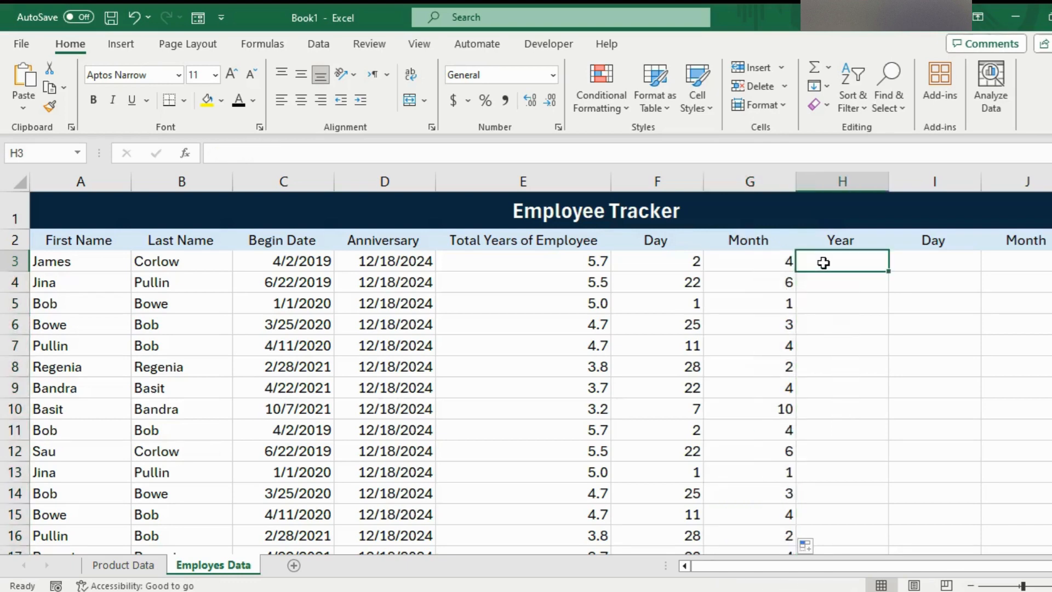
text(=)
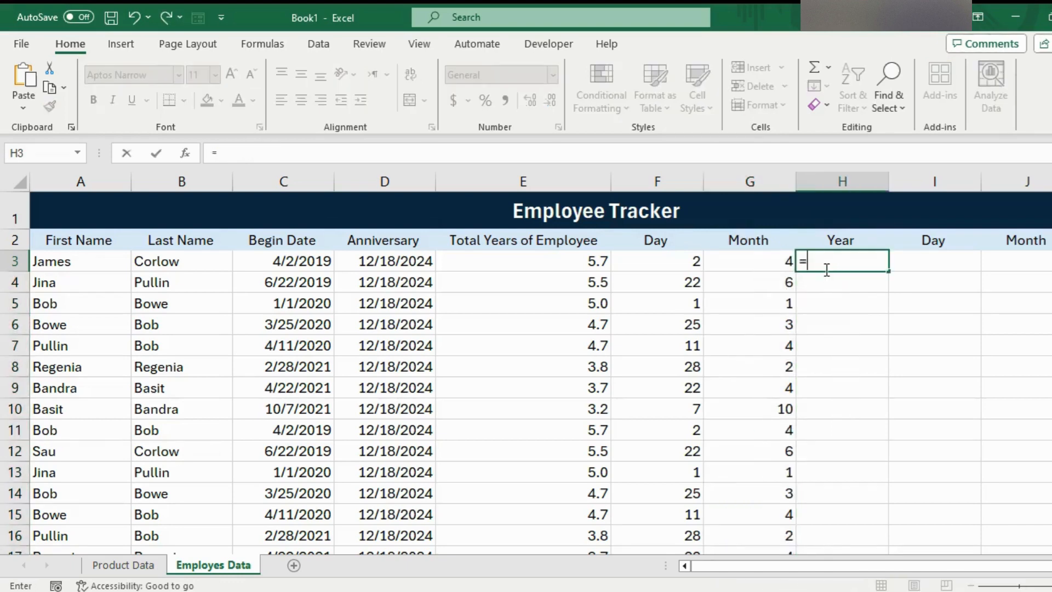
text(yea)
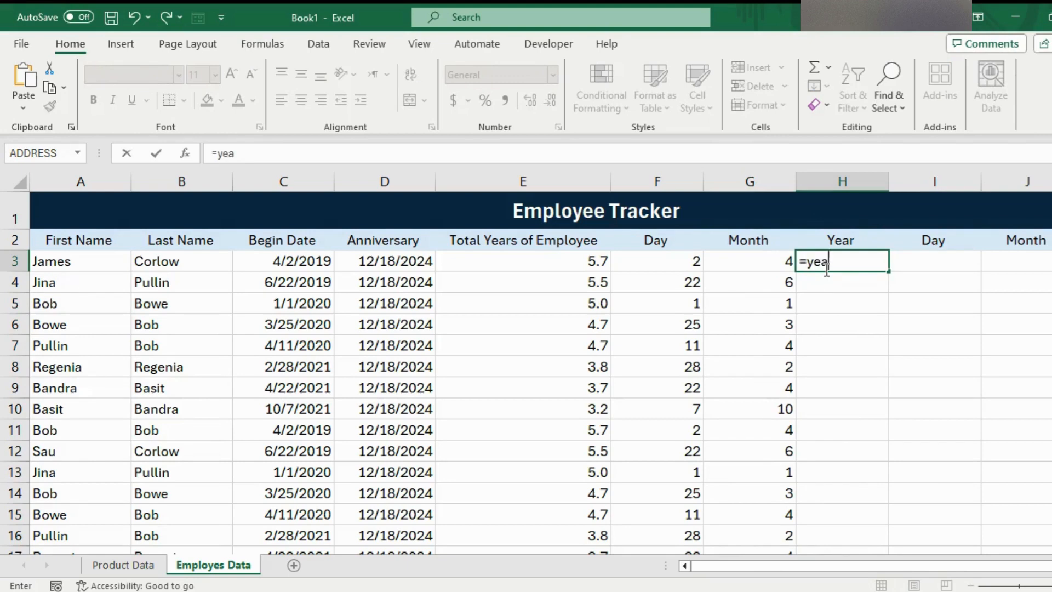
text(r()
click(293, 263)
key(Return)
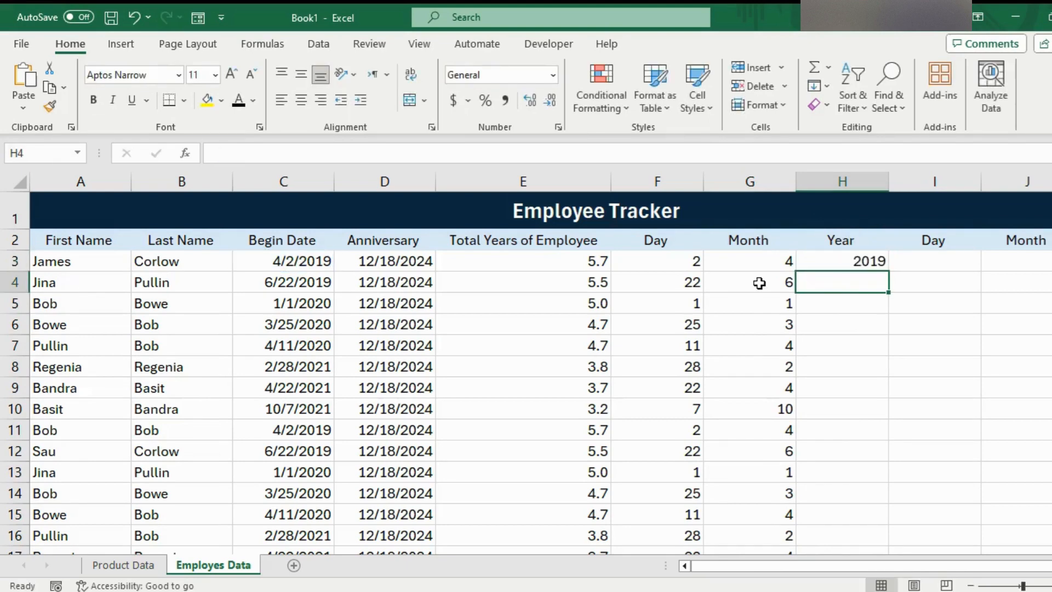
- Fill the H3 year formula down the first Year column for all employee rows
click(878, 265)
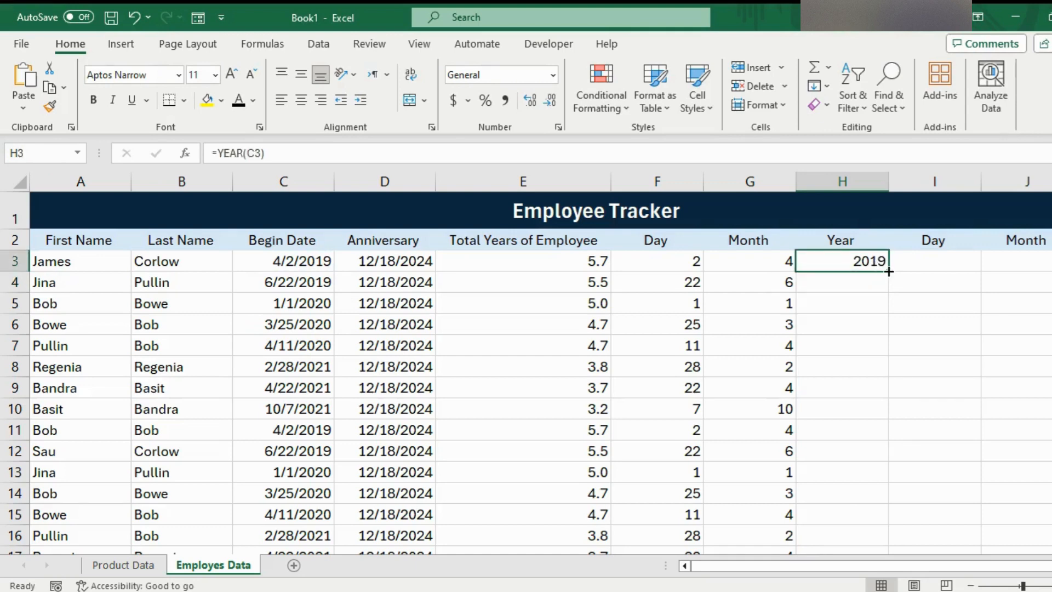
double_click(889, 271)
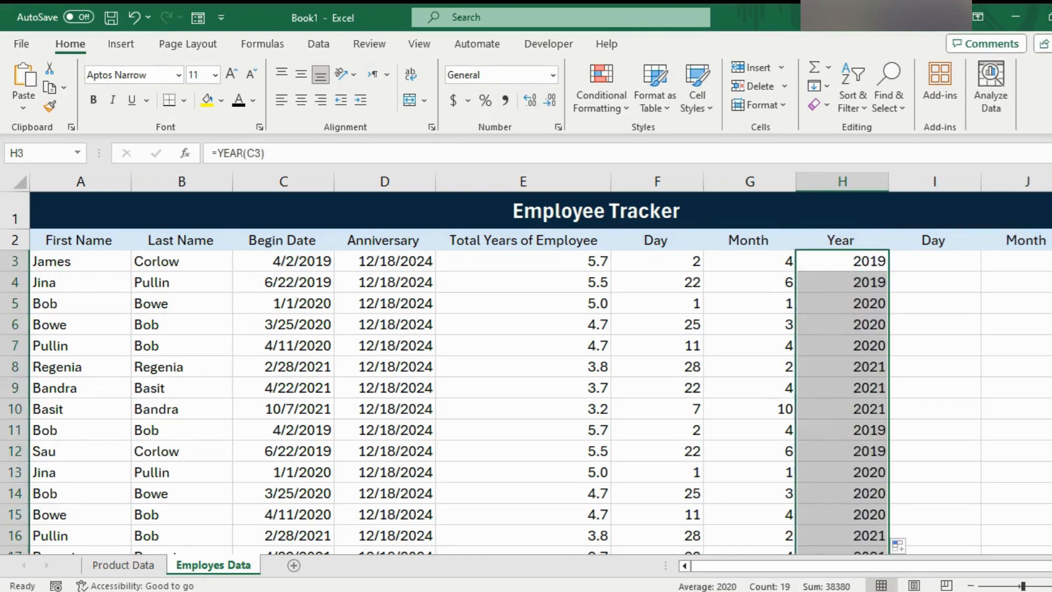
- Extract the begin date's weekday name in I3 with the formula =TEXT(C3,"dddd")
click(935, 258)
drag(793, 572, 833, 574)
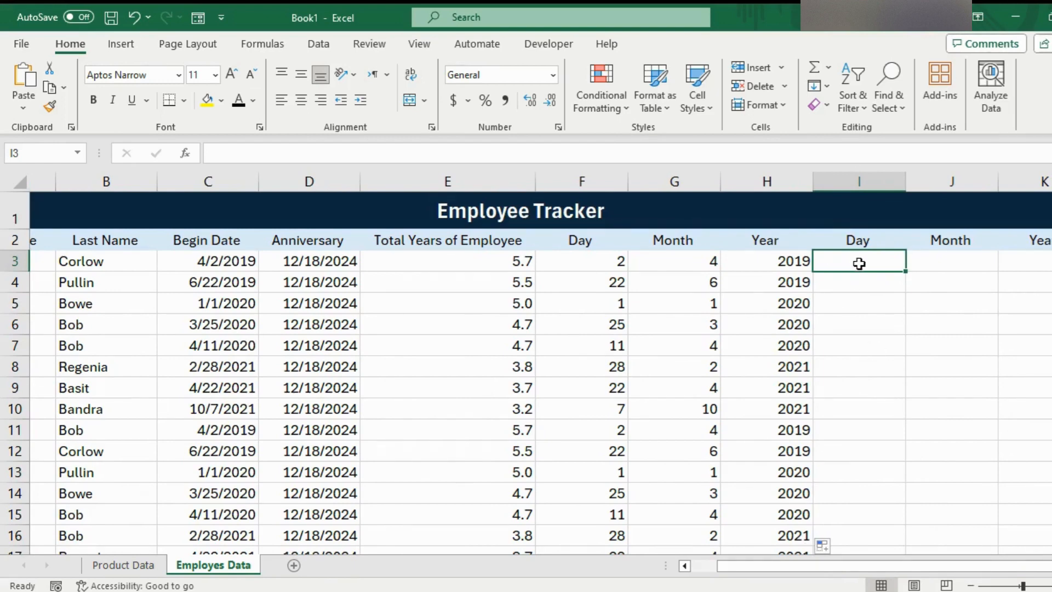
text(=)
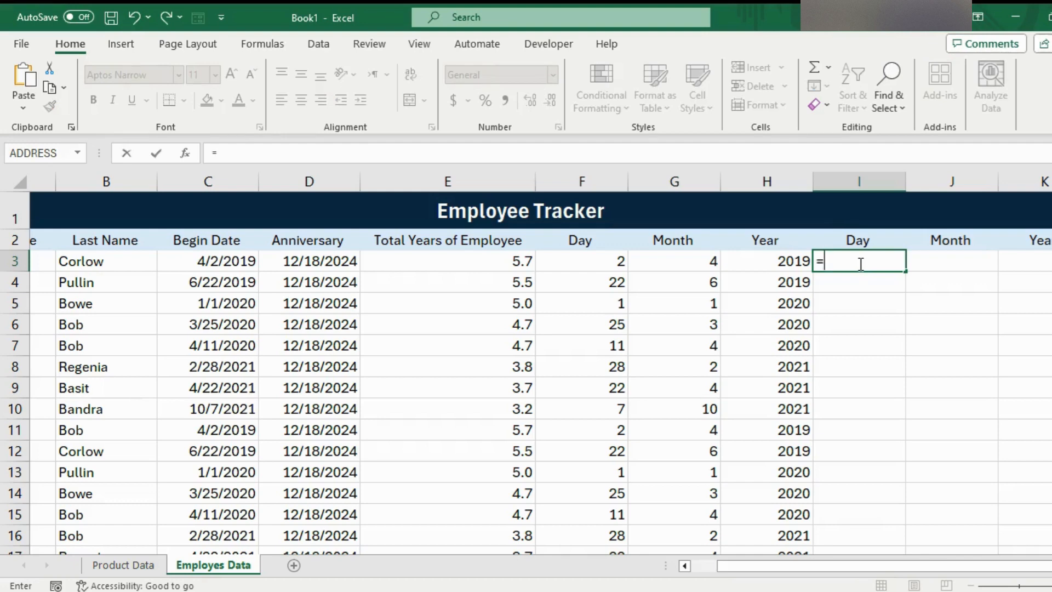
text(text)
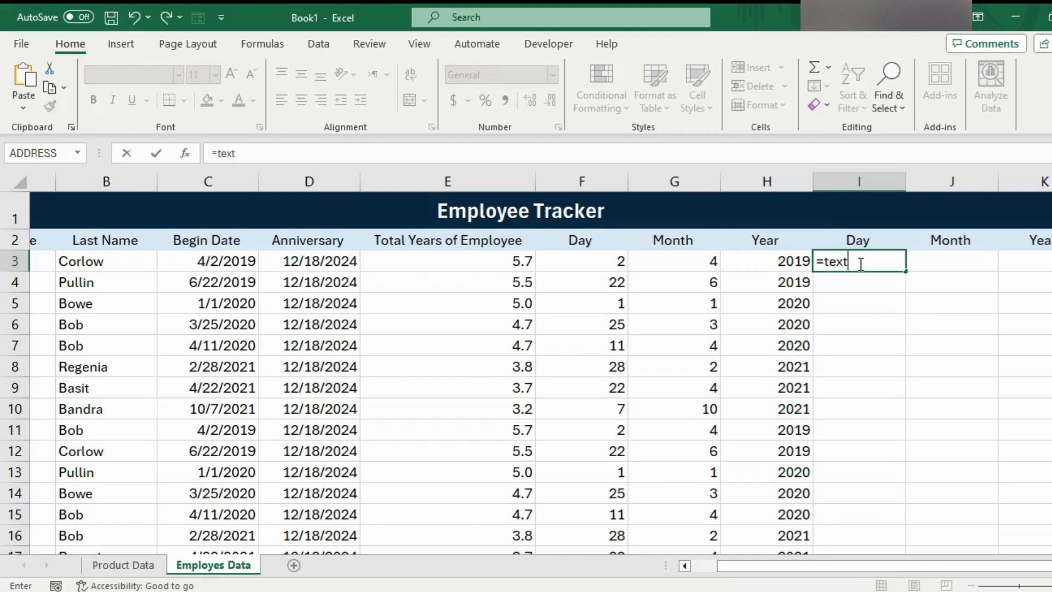
text(()
click(231, 259)
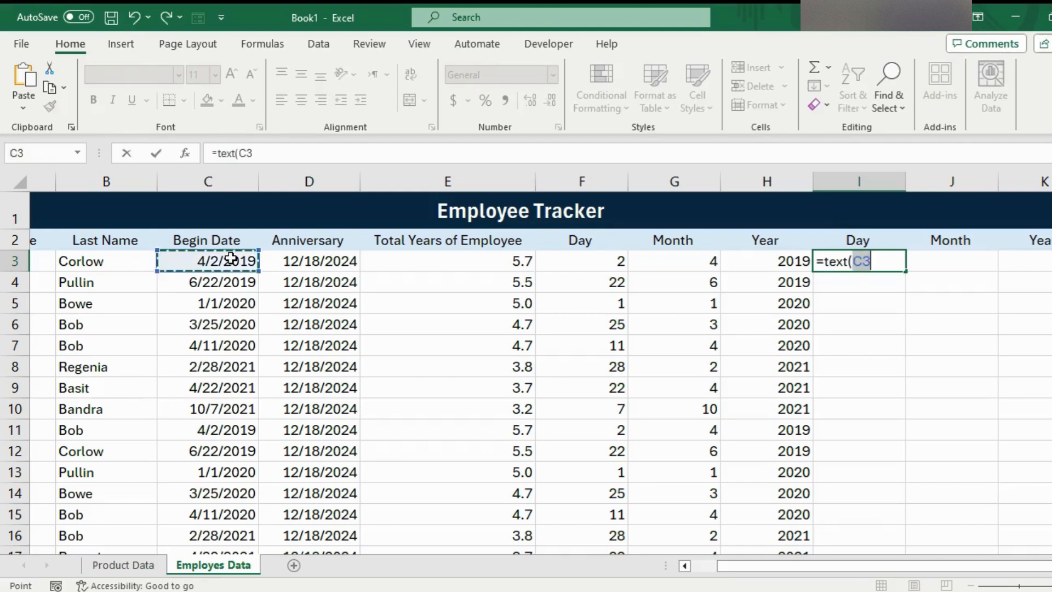
text(,)
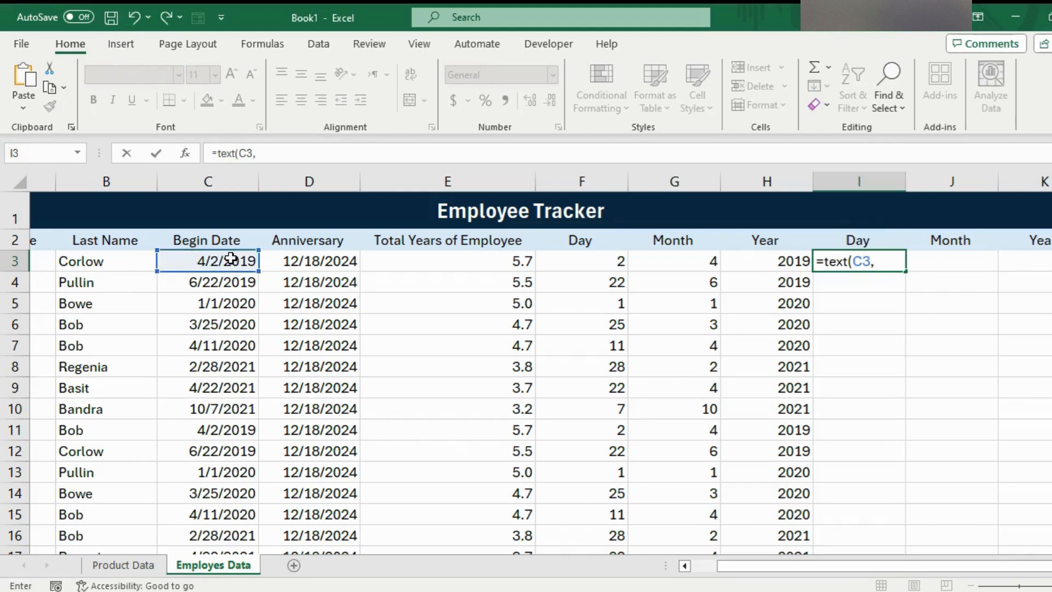
text("dddd"))
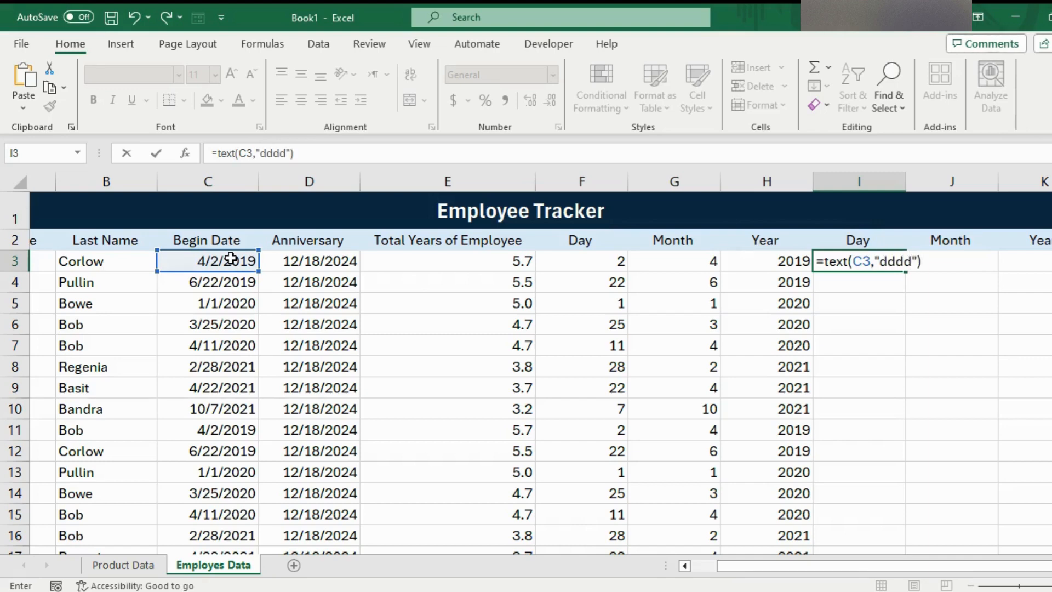
key(Return)
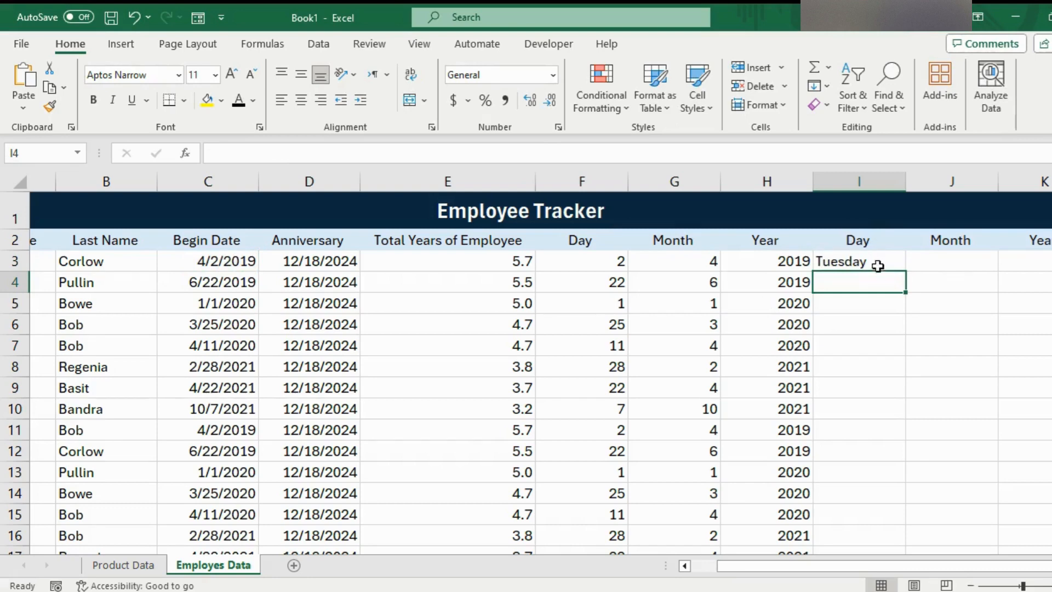
- Fill the I3 weekday formula down the second Day column for all employee rows
click(856, 260)
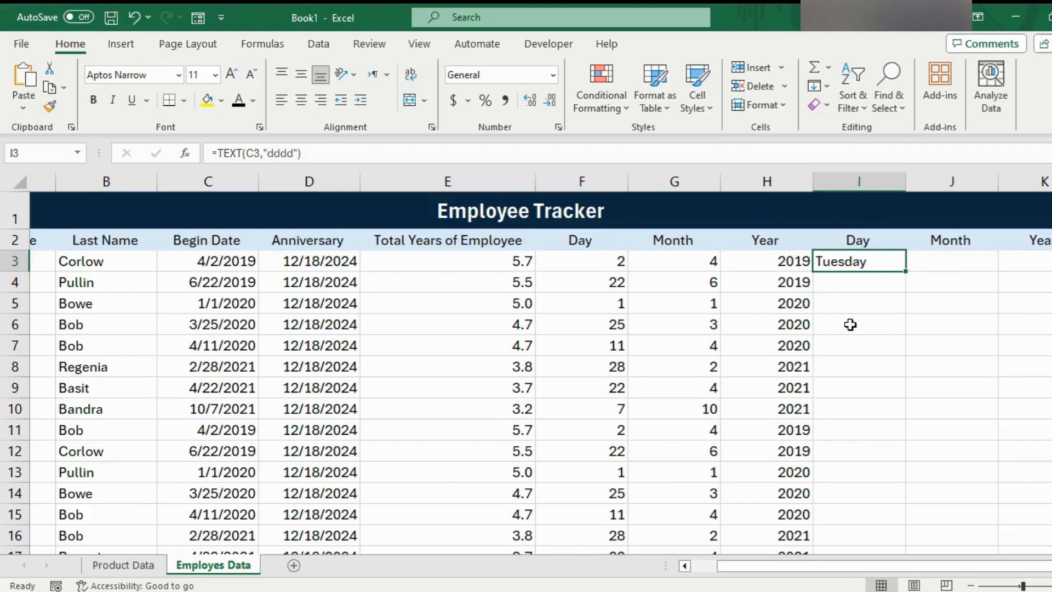
double_click(904, 270)
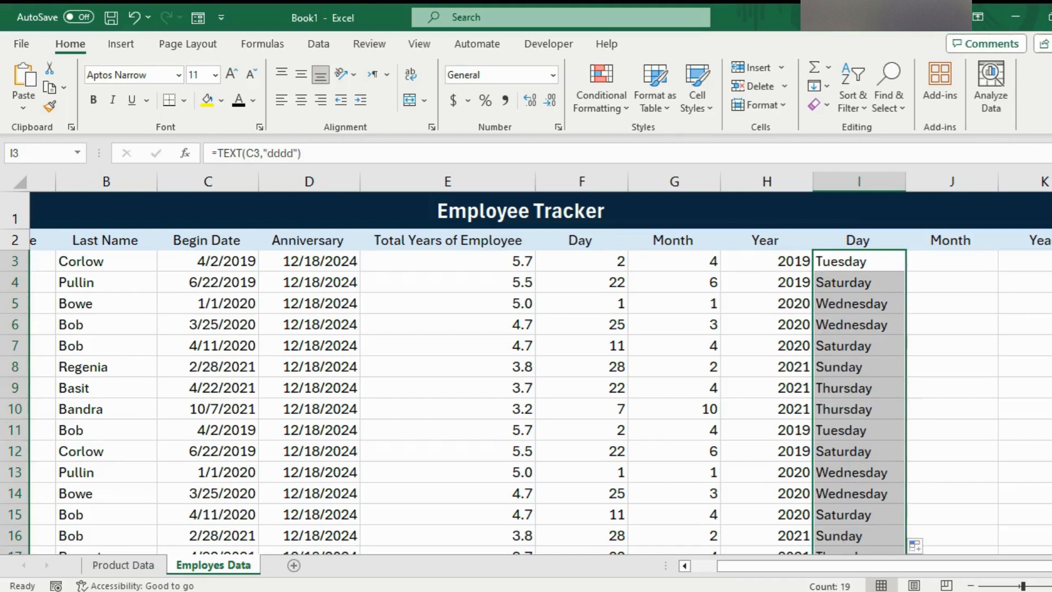
scroll(1030, 244, down, 2)
scroll(1029, 244, up, 2)
- Extract the begin date's month name in J3 with =TEXT(C3, "mmmm") and fill the formula down the second Month column
click(977, 264)
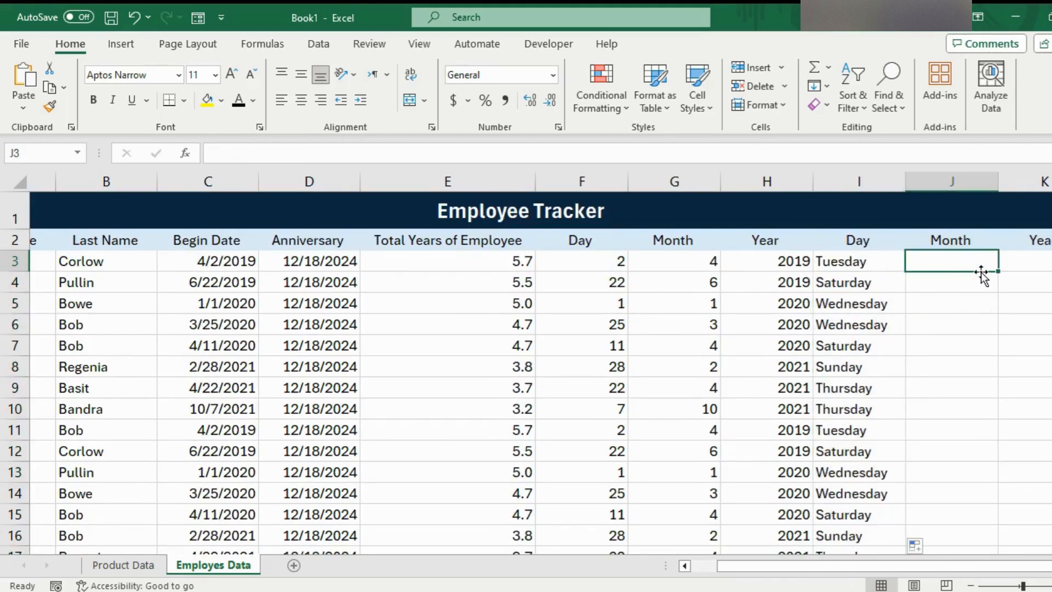
text(=)
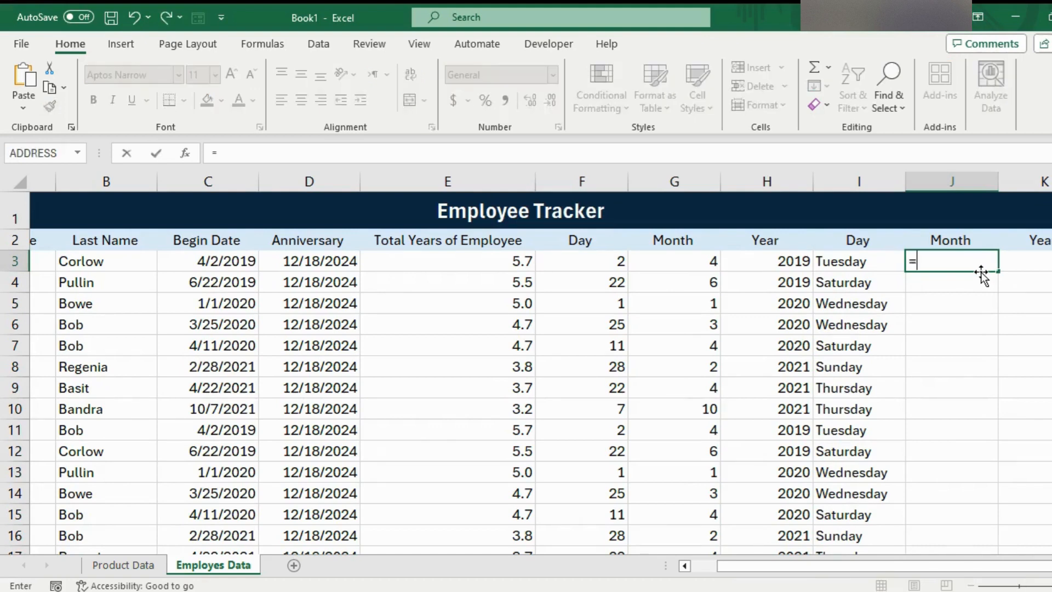
text(text)
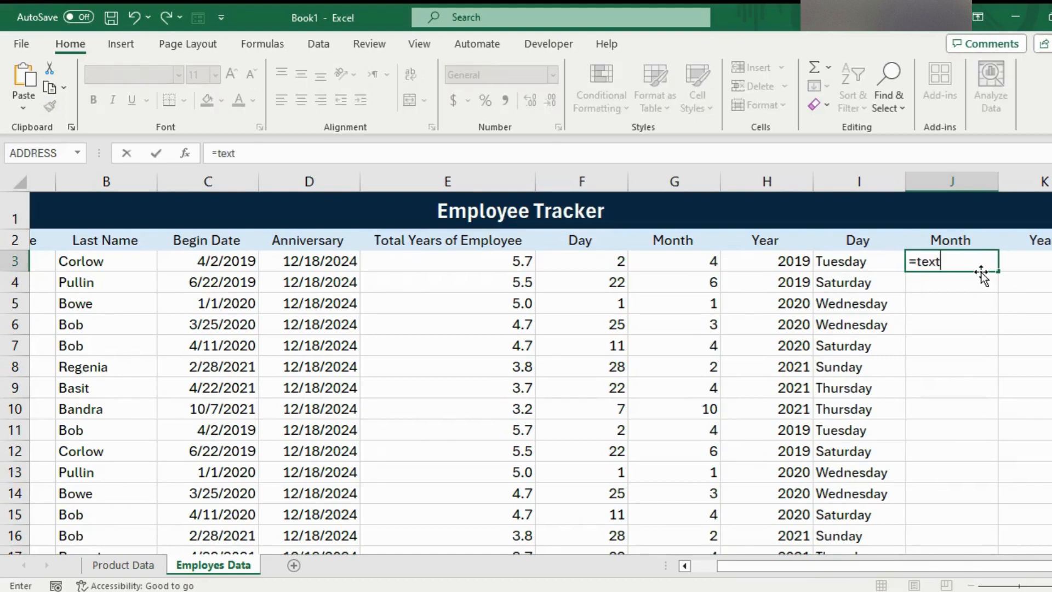
text(()
click(228, 261)
text(,)
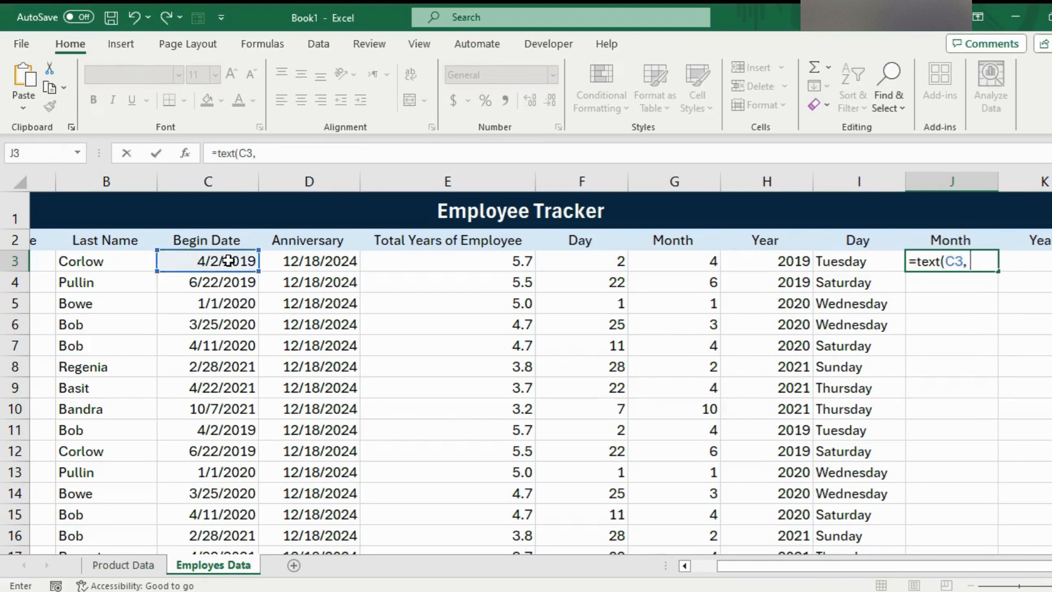
text( "mmmm)
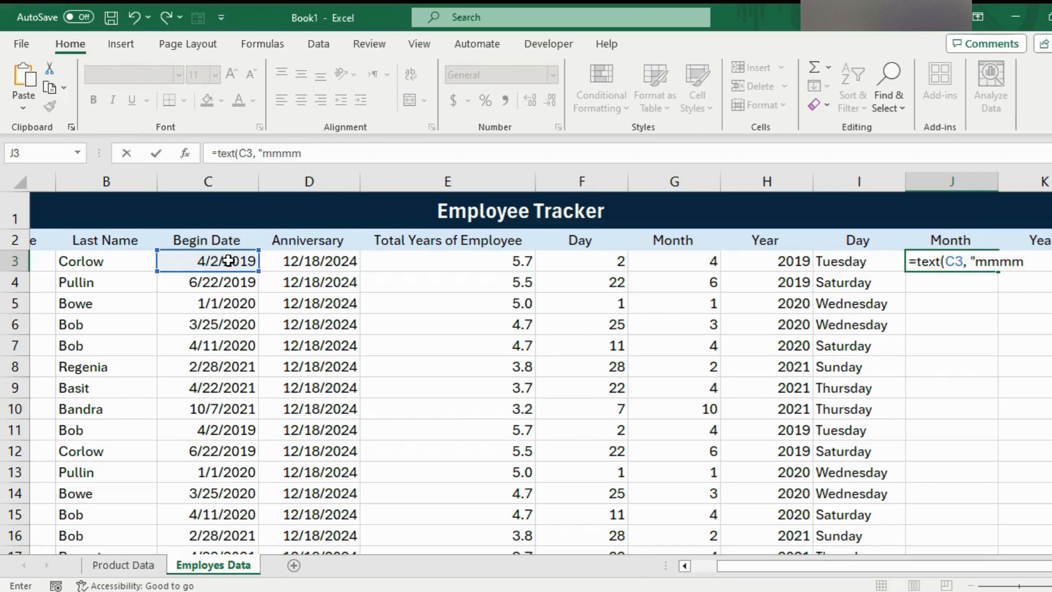
text("))
key(Return)
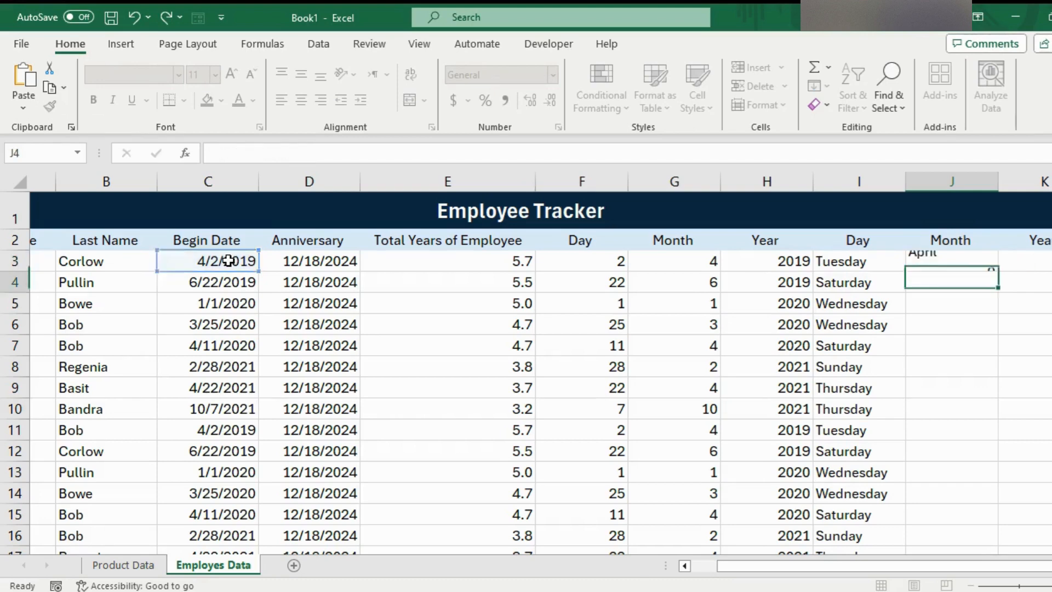
click(963, 261)
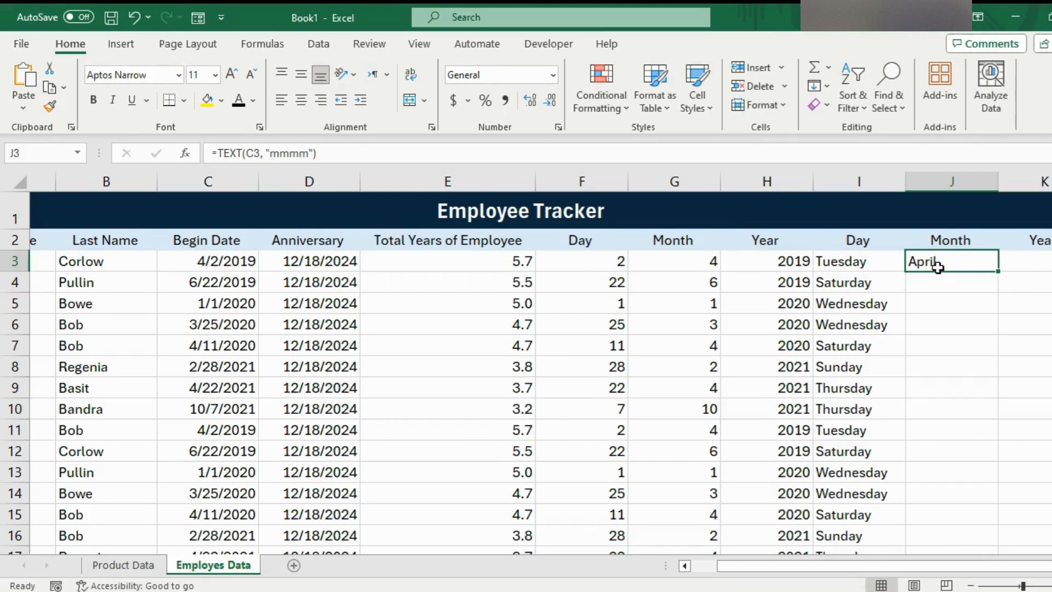
double_click(997, 270)
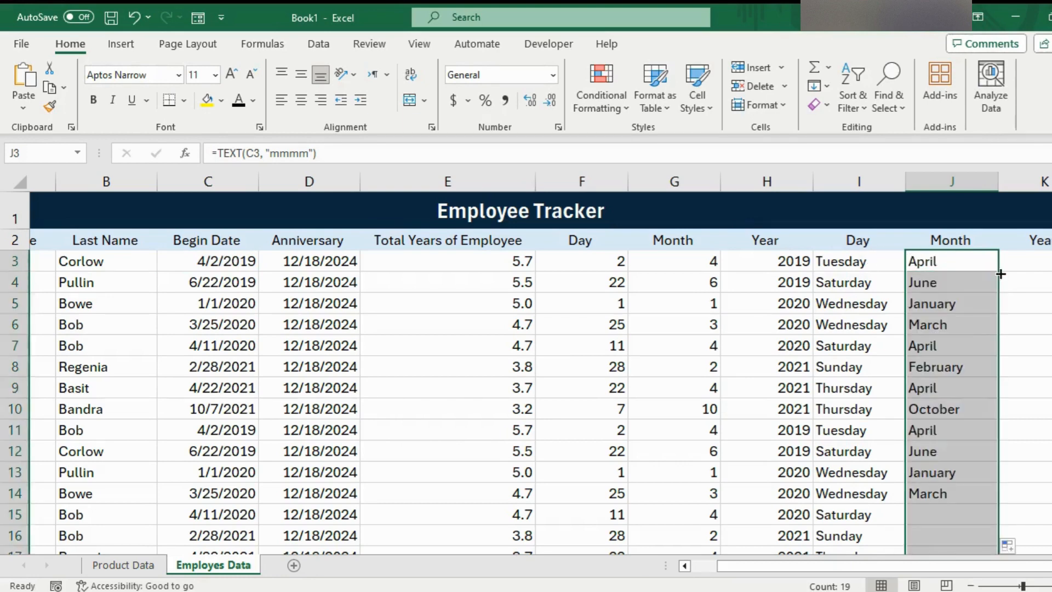
- Extract the begin date's year as text in K3 with =TEXT(C3,"yyyy") and fill the formula down the second Year column
click(1045, 263)
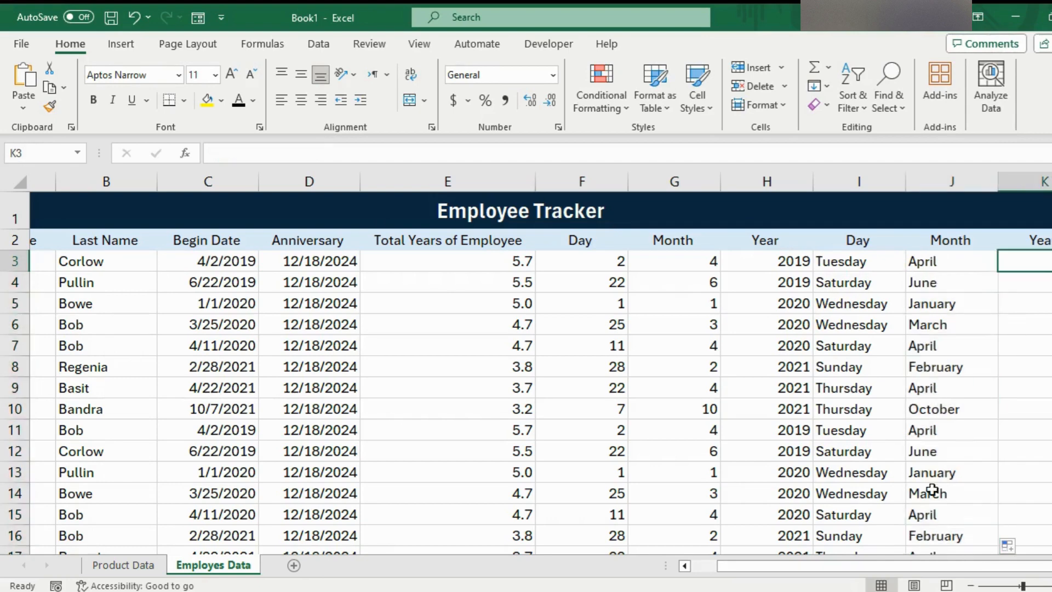
drag(909, 563, 924, 564)
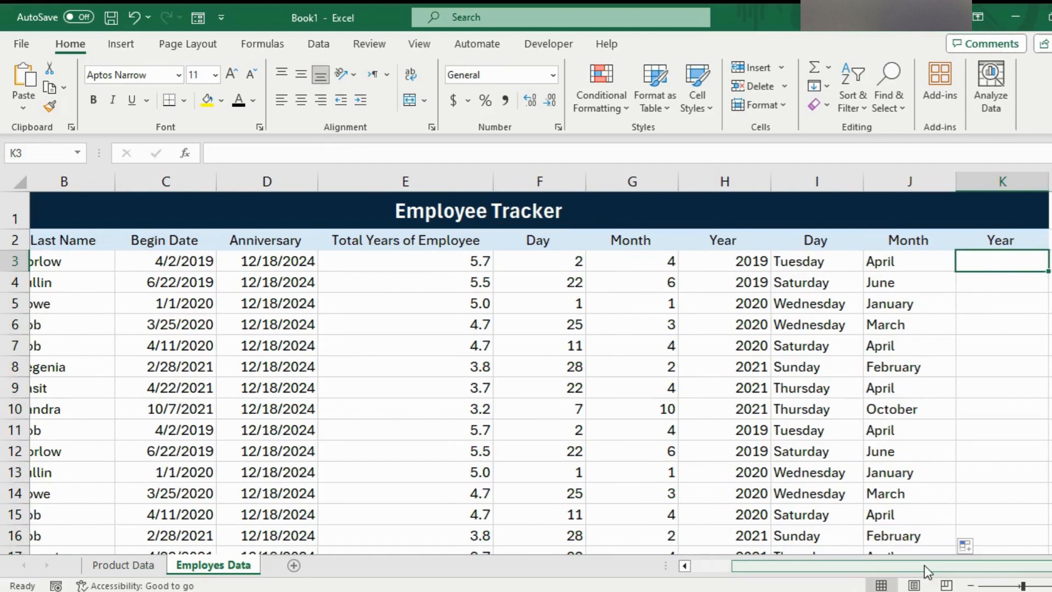
text(=text()
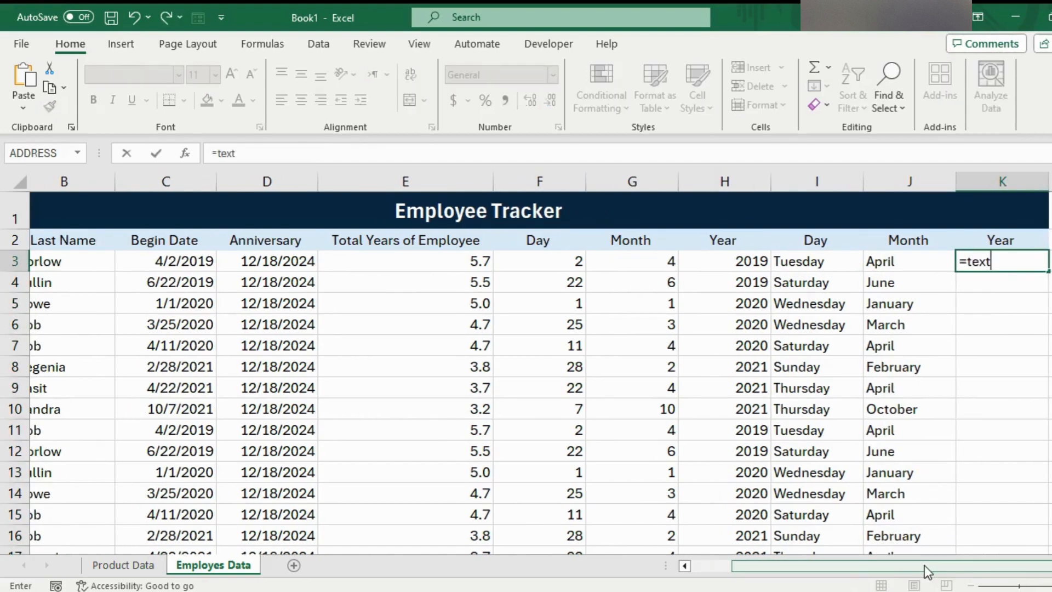
click(169, 261)
text(,)
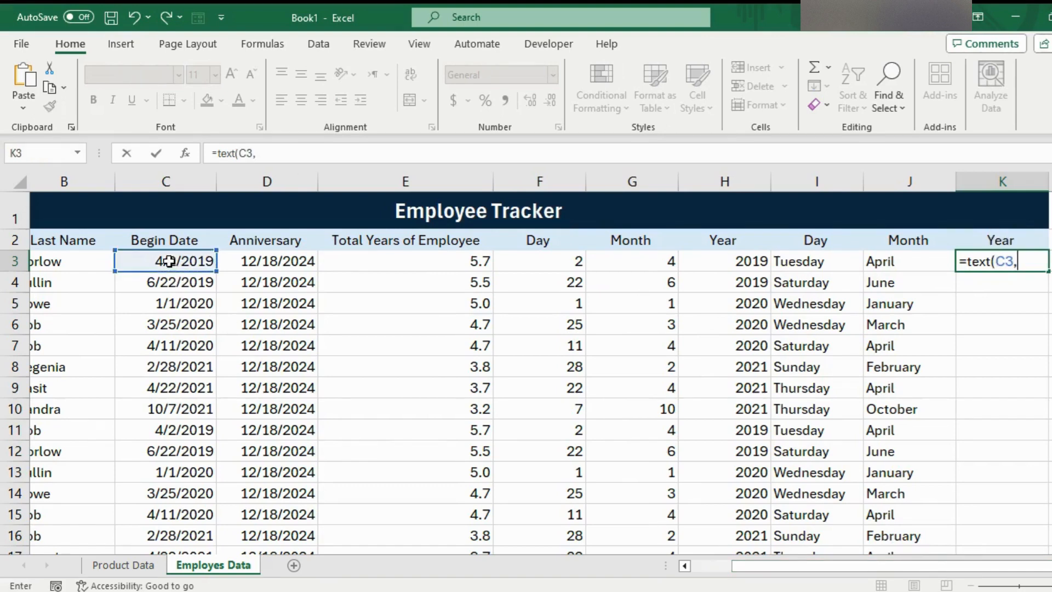
text("yyyy)
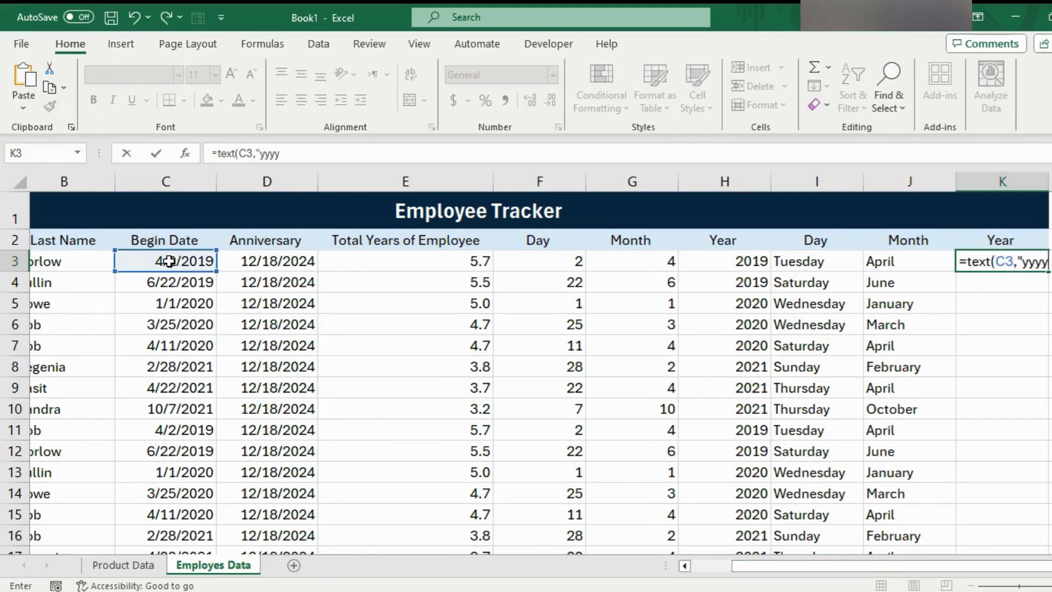
text("))
key(Return)
click(978, 261)
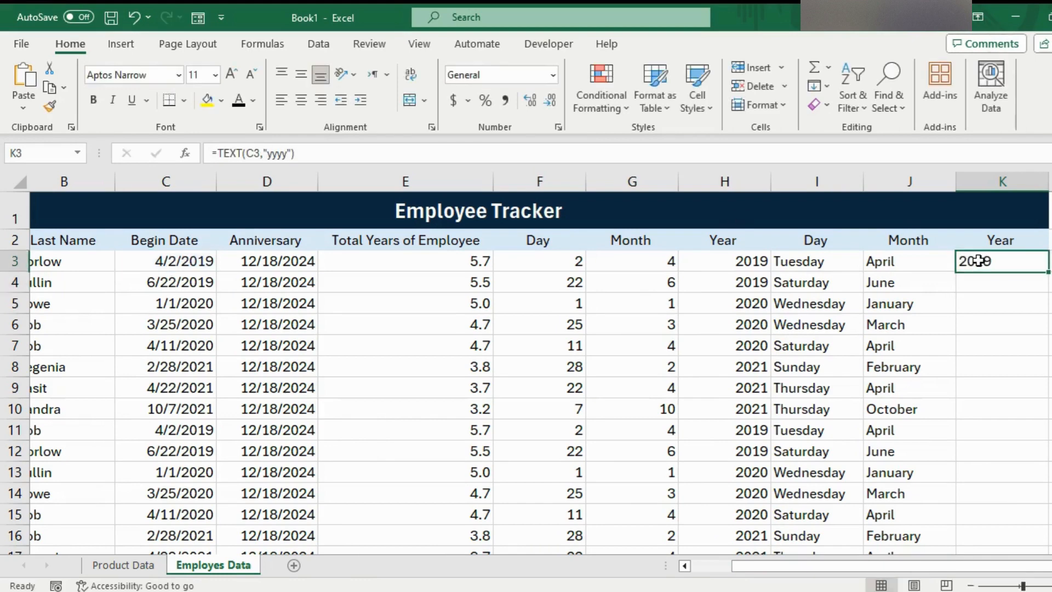
double_click(1047, 272)
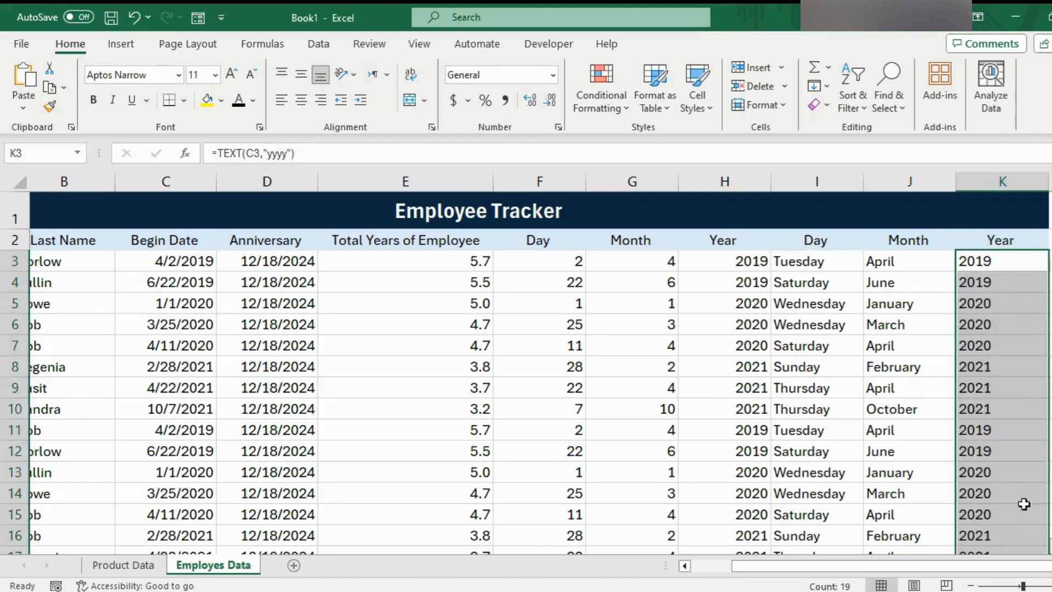
- Review the numeric and text day, month and year columns against the begin dates across the whole Employee Tracker table
mouse_move(1047, 285)
mouse_down()
mouse_move(1047, 301)
mouse_move(1048, 274)
mouse_up()
mouse_move(959, 567)
mouse_down()
mouse_move(912, 558)
mouse_move(957, 561)
mouse_up()
click(841, 415)
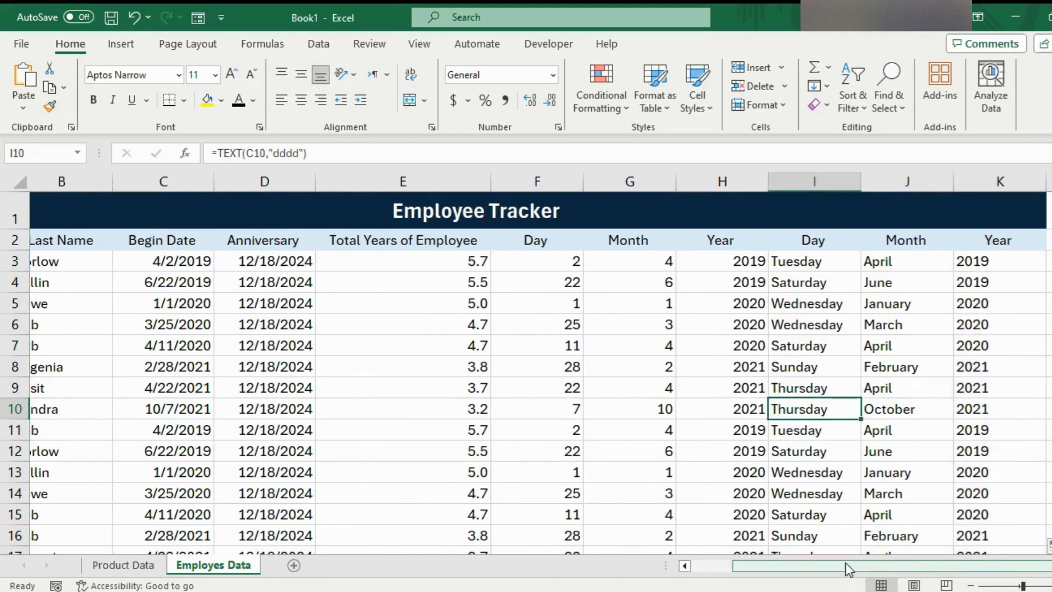
drag(845, 565, 817, 567)
drag(1022, 586, 1020, 586)
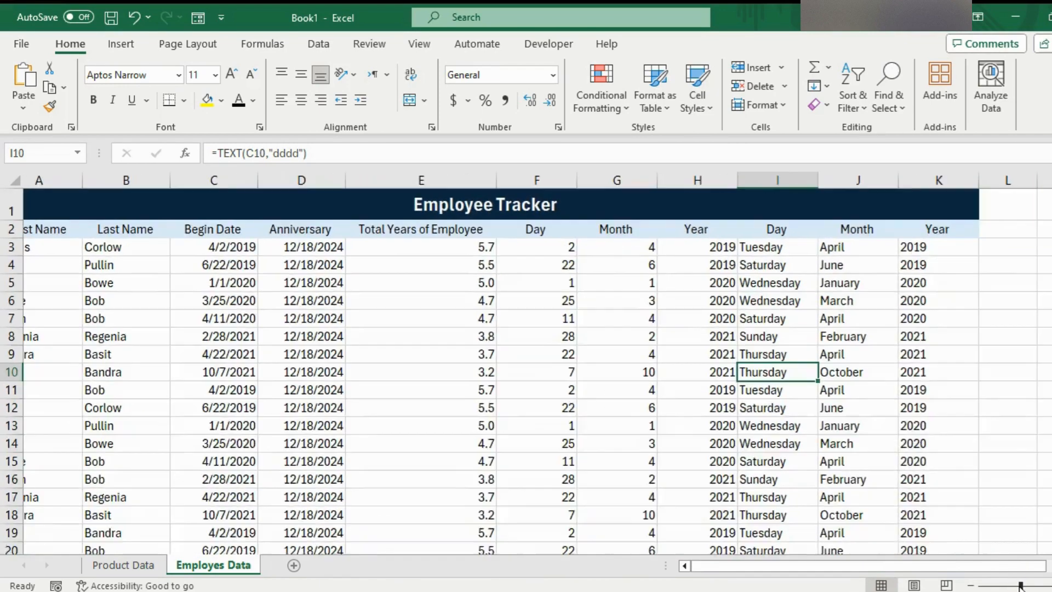
click(690, 354)
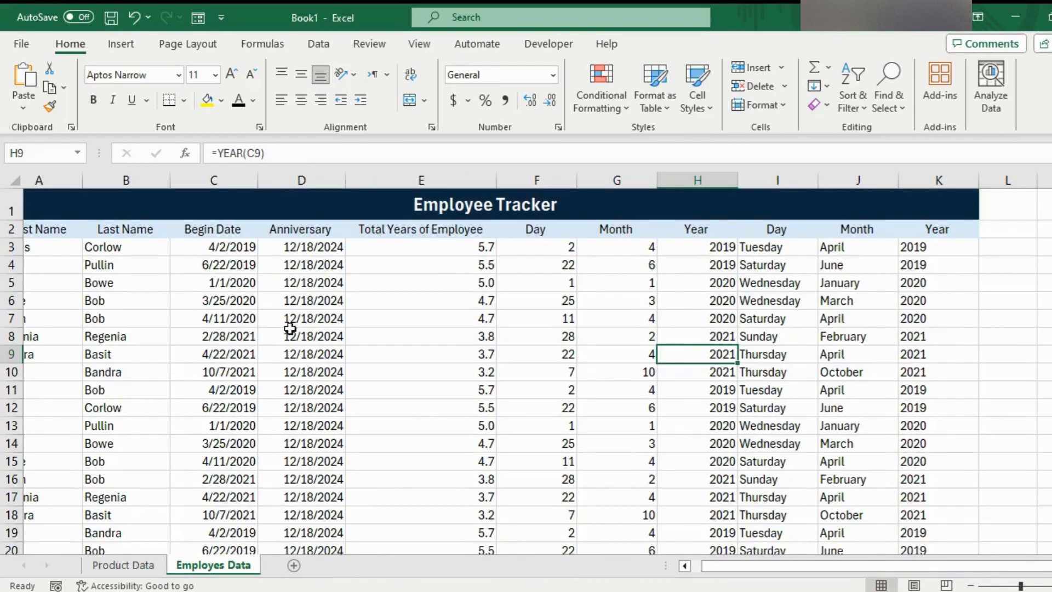
drag(728, 565, 715, 565)
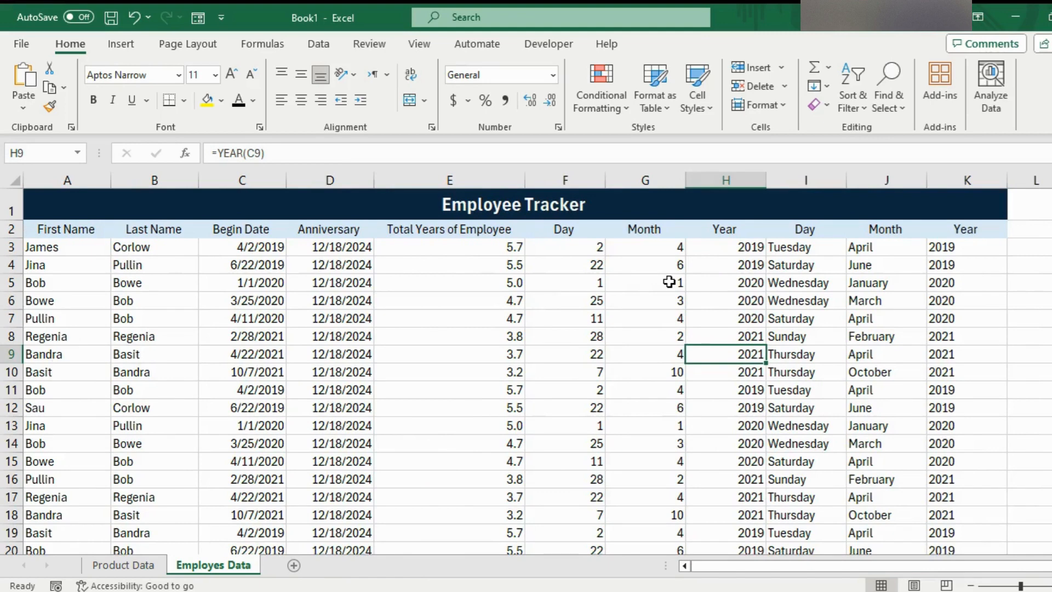
click(274, 248)
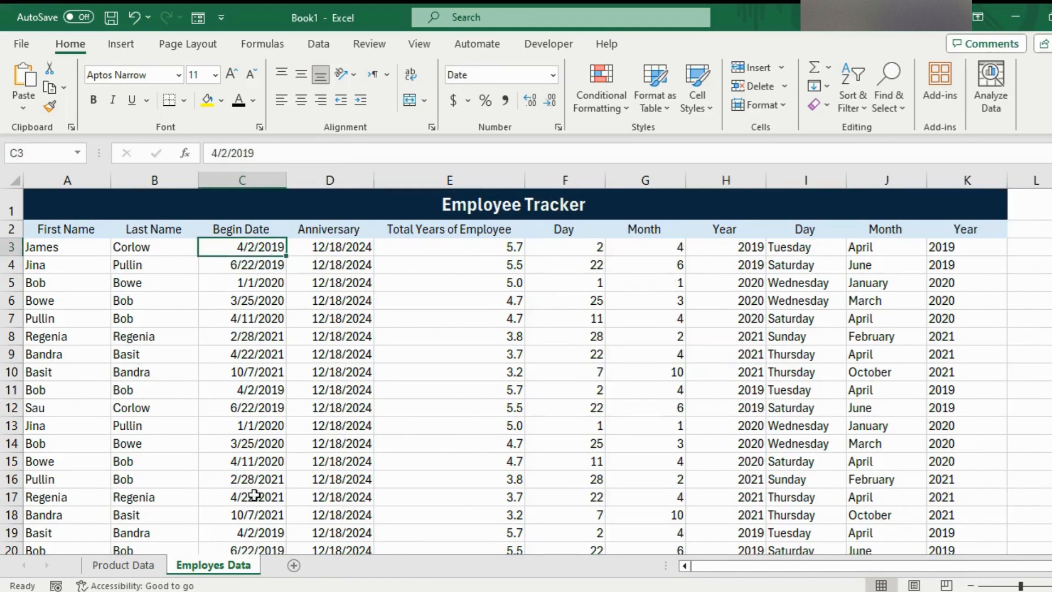